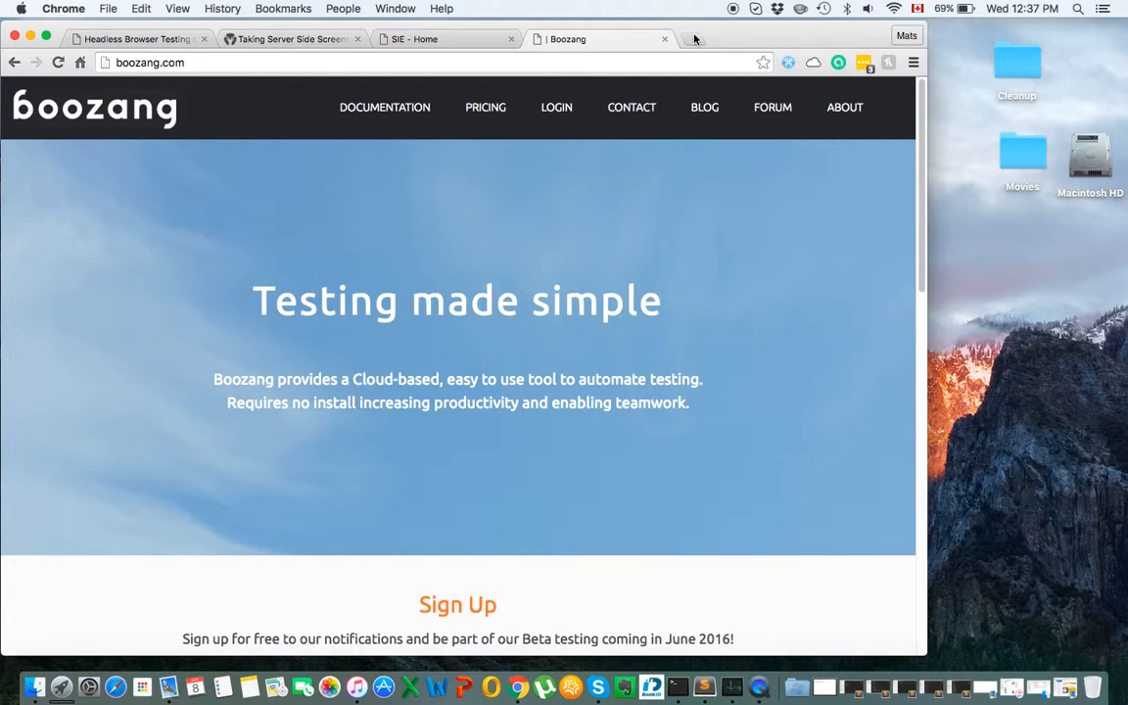
Load the Flatize shop at bld1.boozang.com, view its Shop page, then go back home.
type("b")
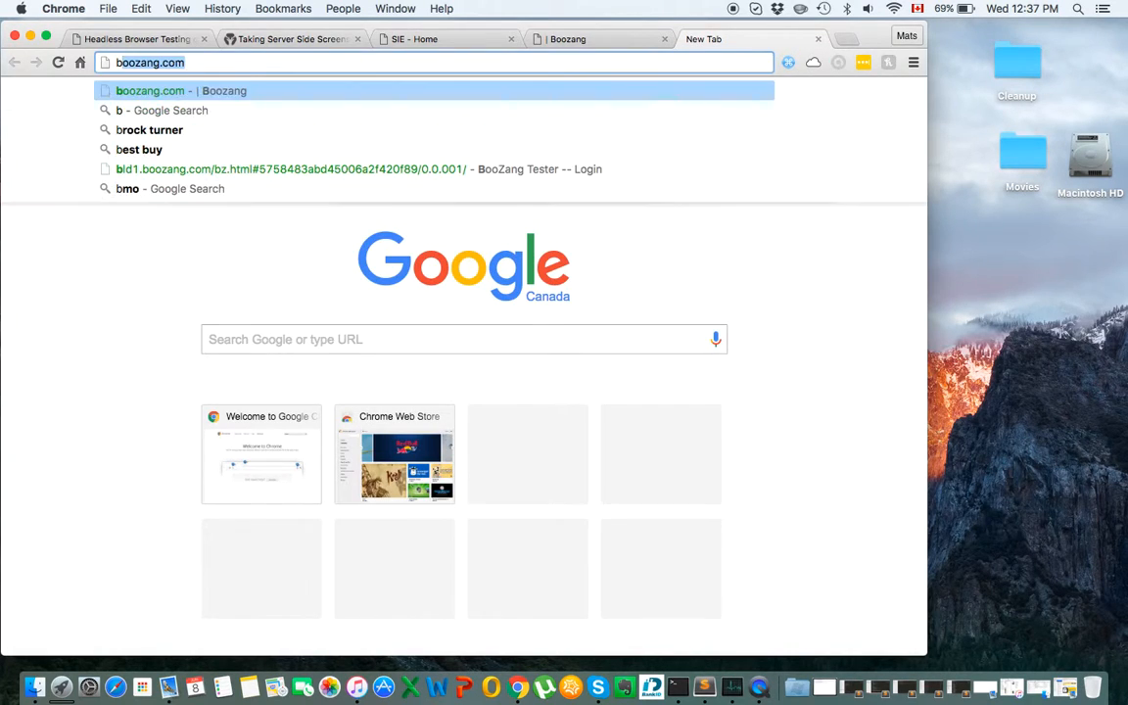
type("ld1.")
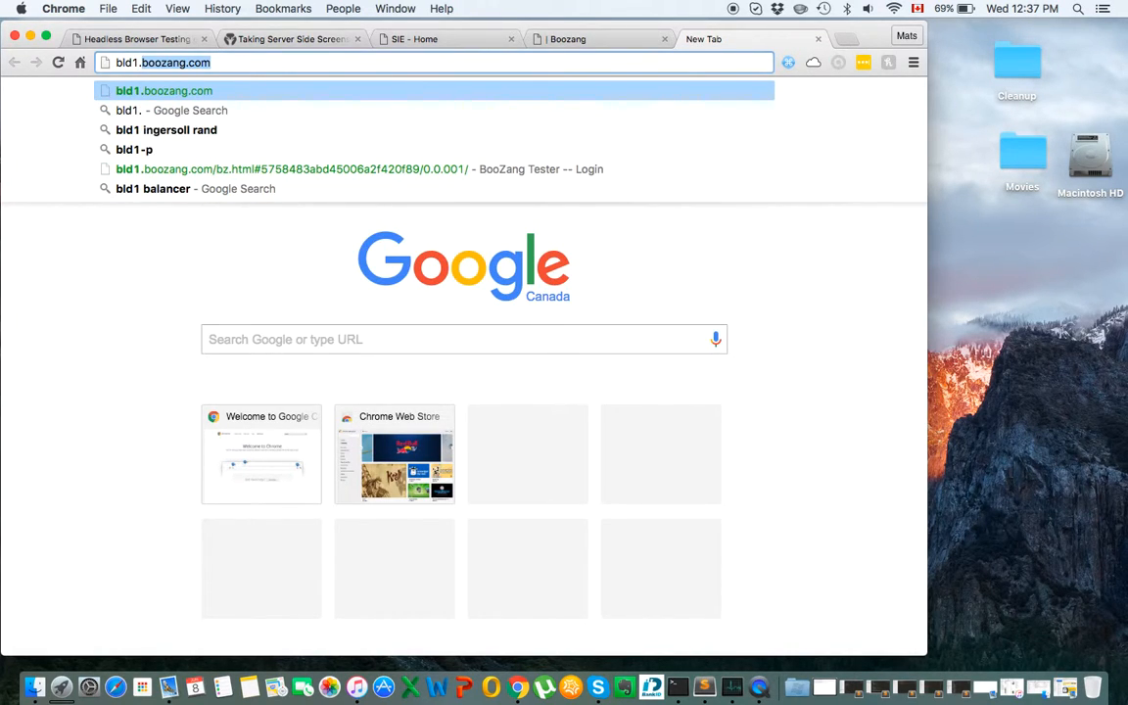
key("Return")
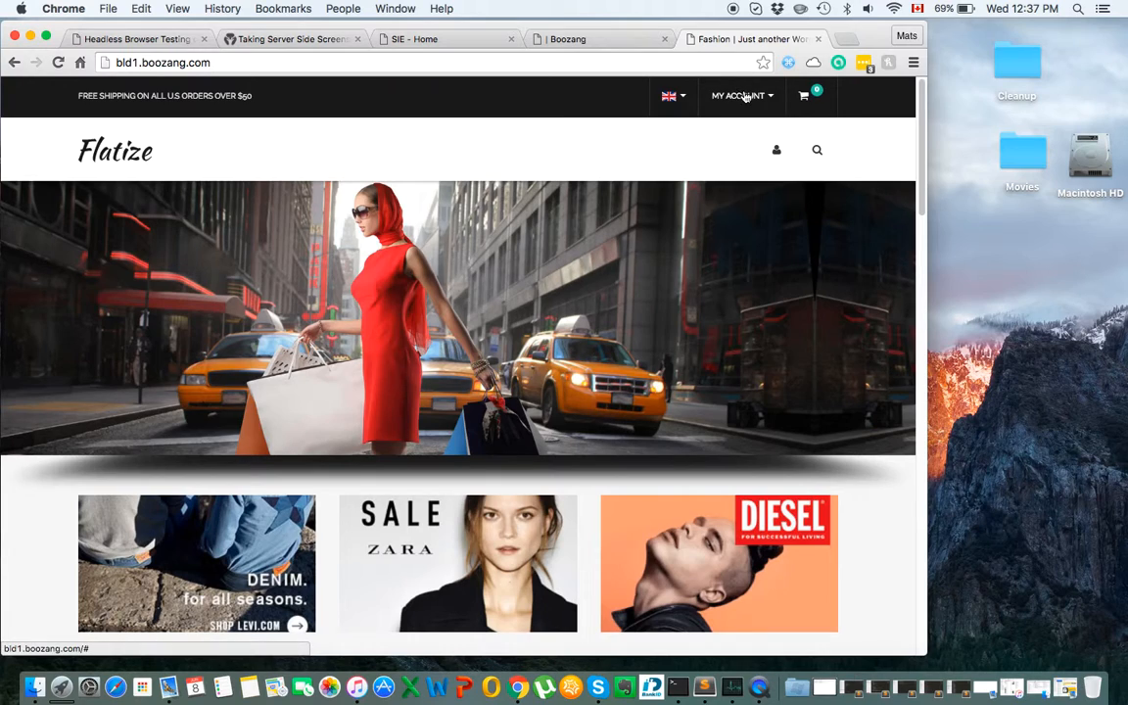
mouse_move(739, 96)
left_click(690, 309)
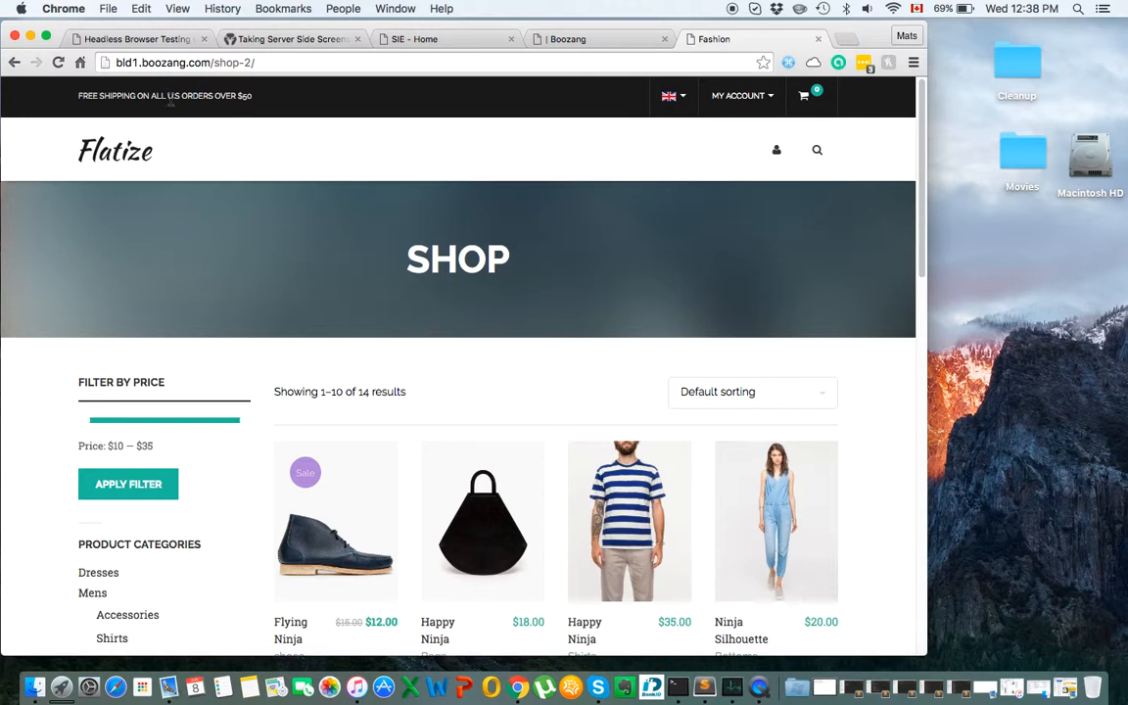
left_click(13, 62)
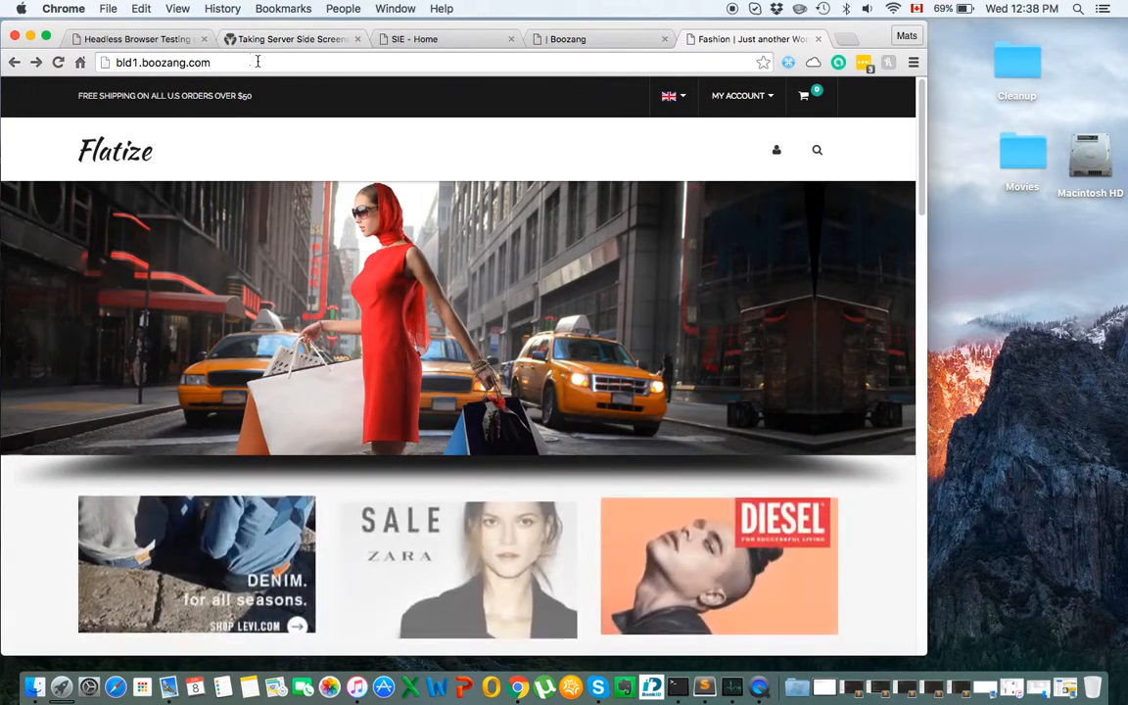
Load bld1.boozang.com/bz.html and log in with the tester username and password, dismissing the save-password prompt.
left_click(262, 62)
left_click(275, 62)
type("/b")
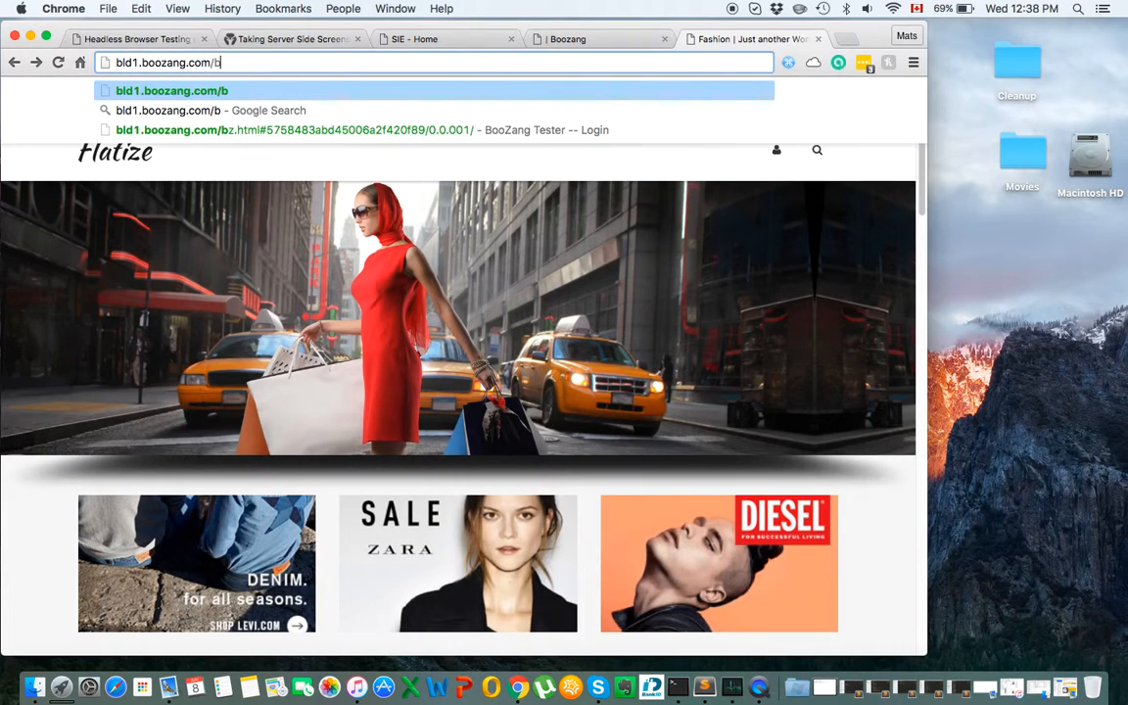
type("z.html")
key("Return")
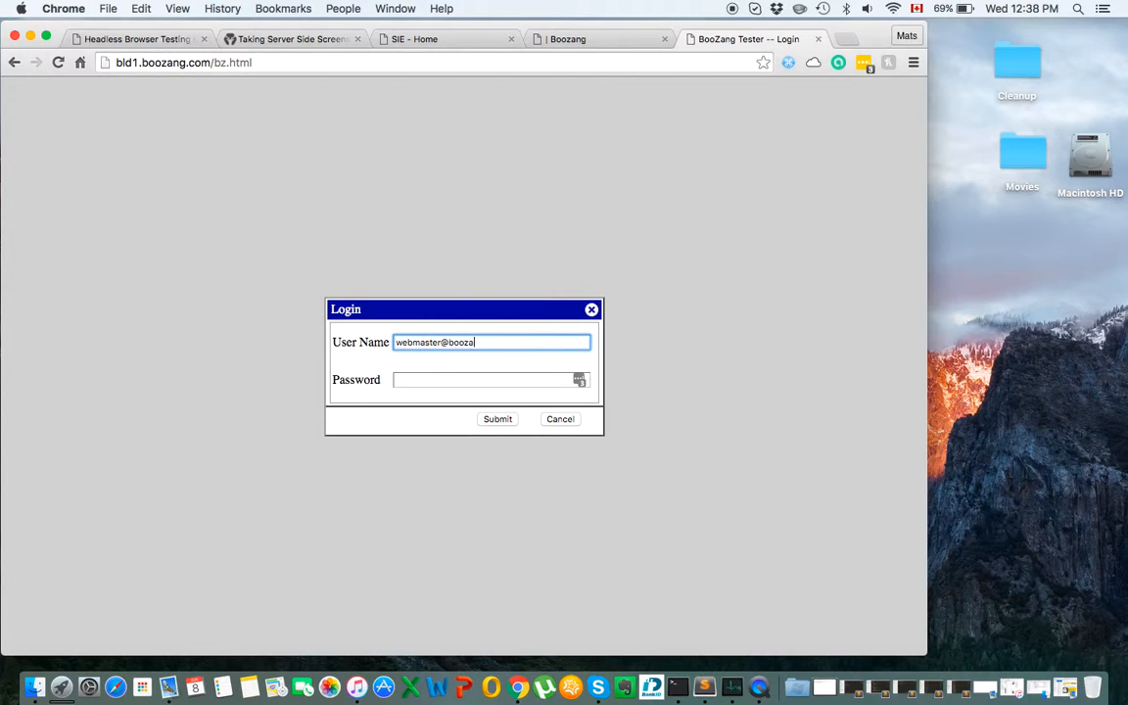
type("m")
key("Tab")
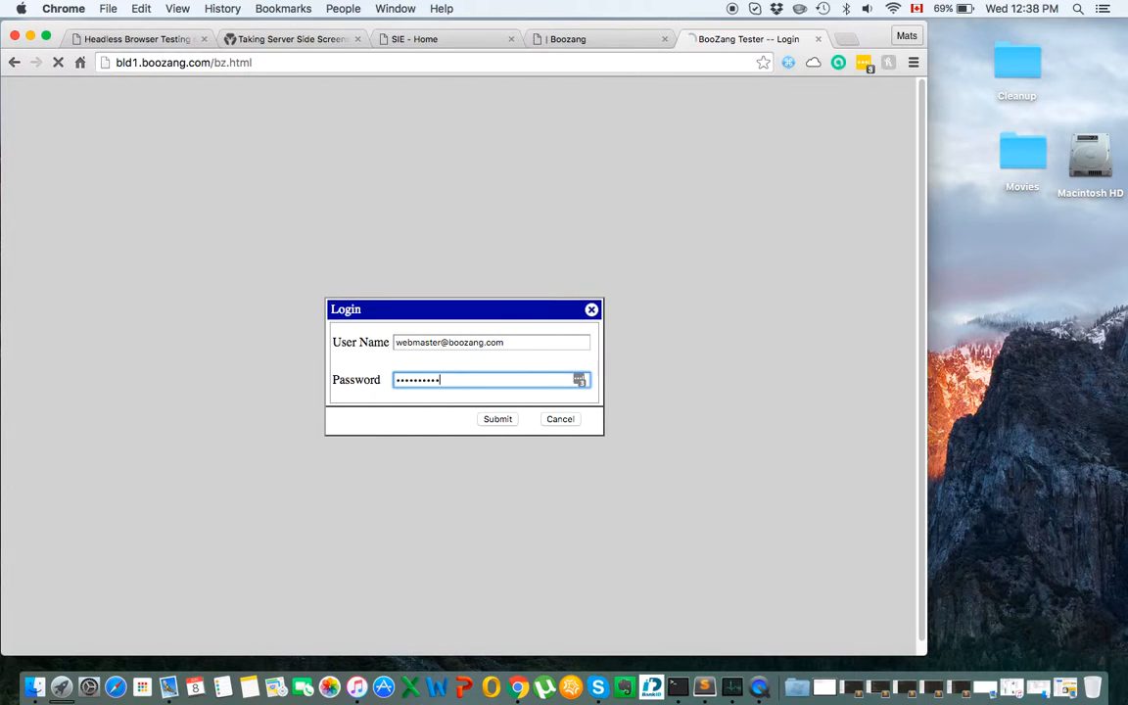
key("Return")
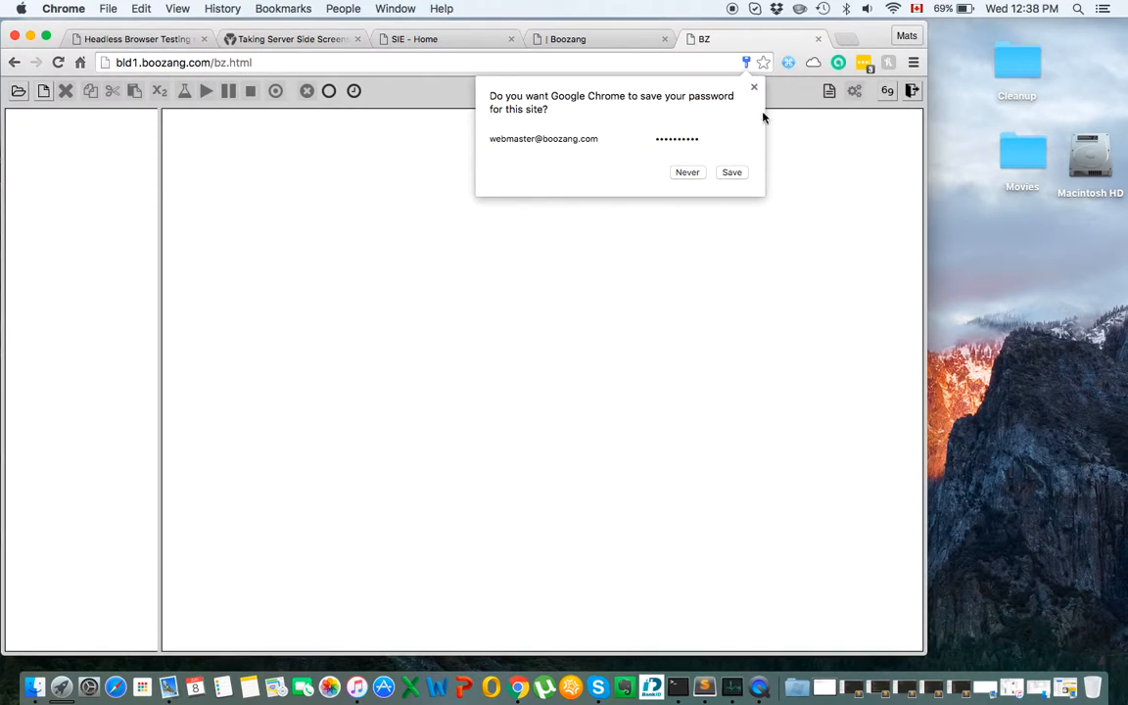
left_click(754, 87)
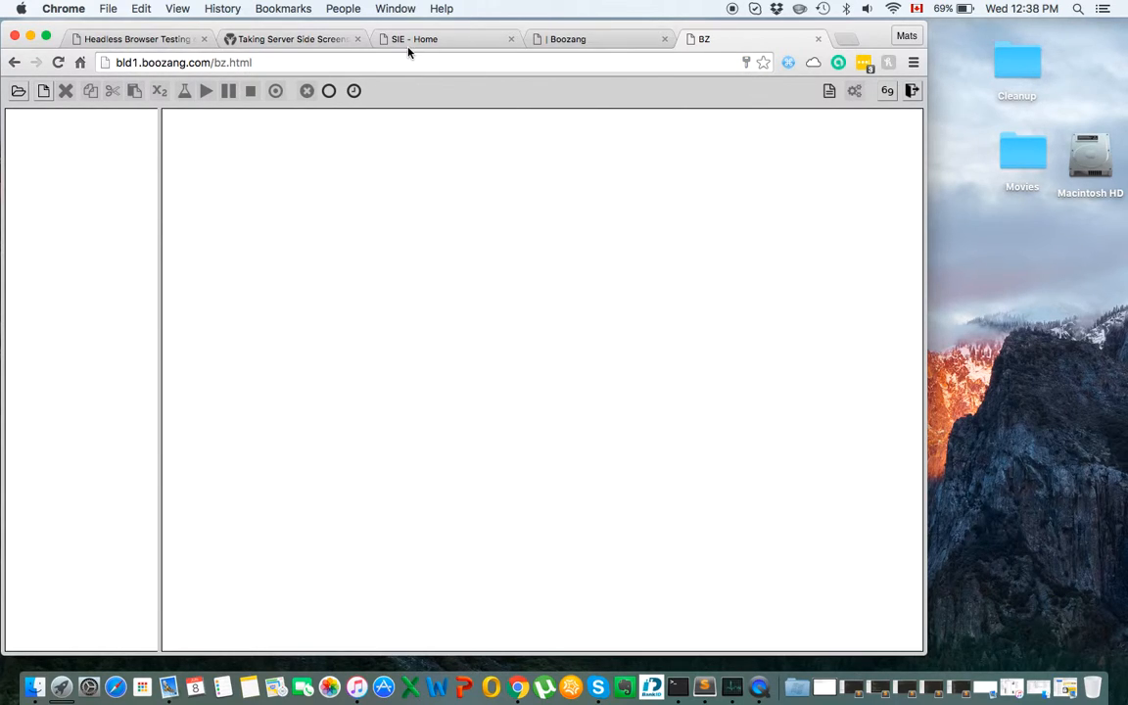
Close the SIE - Home tab and view the Projects list at api.boozang.com in a new tab.
left_click(511, 39)
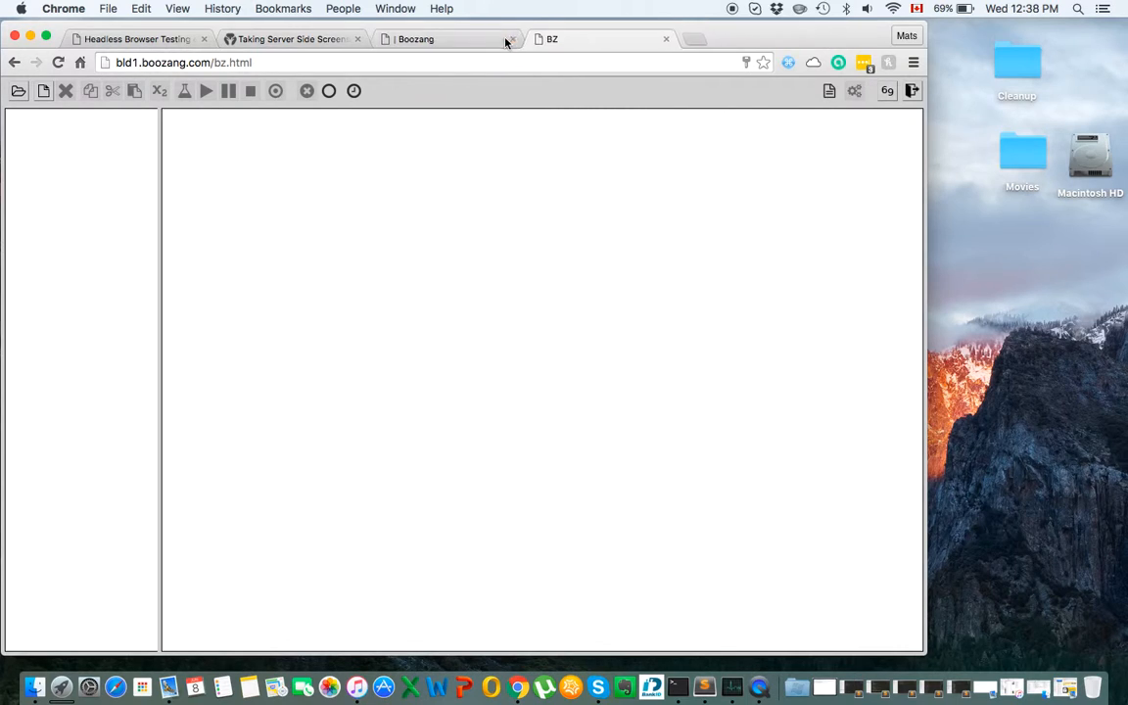
left_click(690, 42)
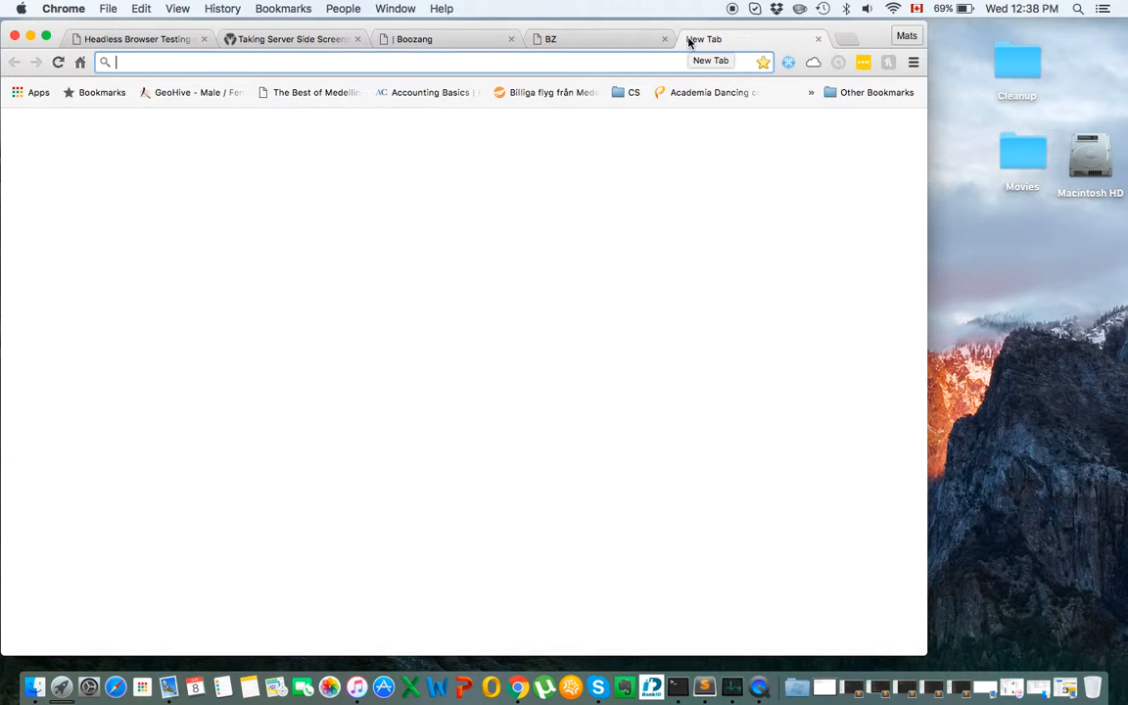
type("api.boozang.c")
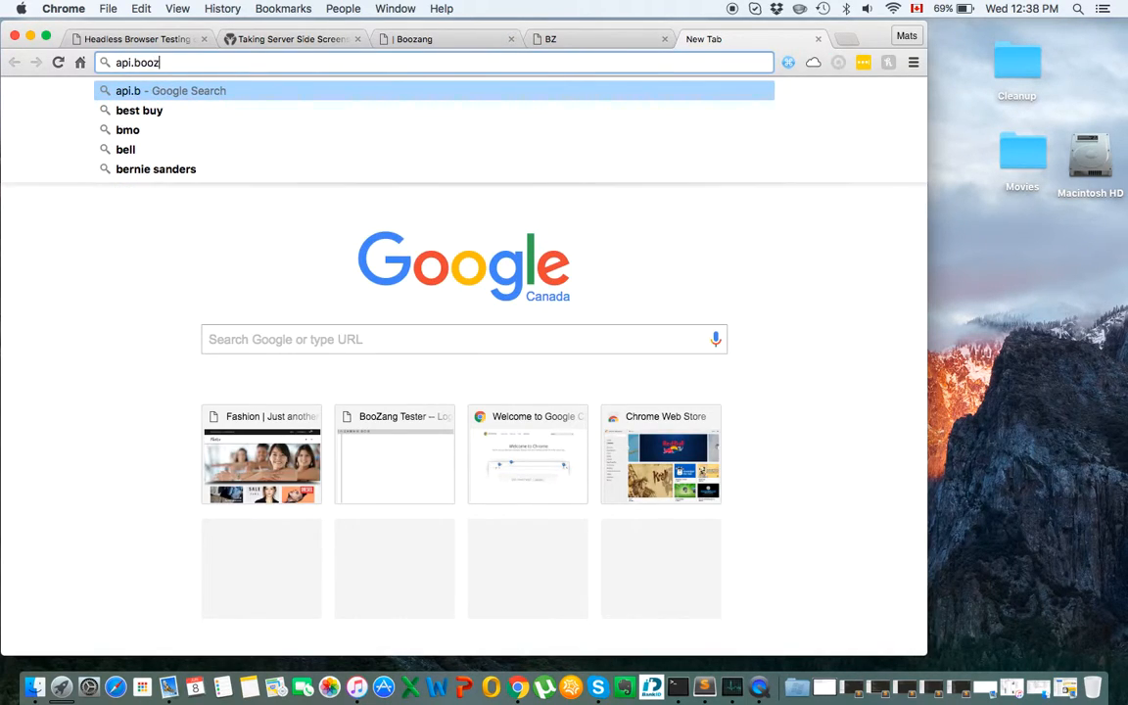
type("om")
key("Return")
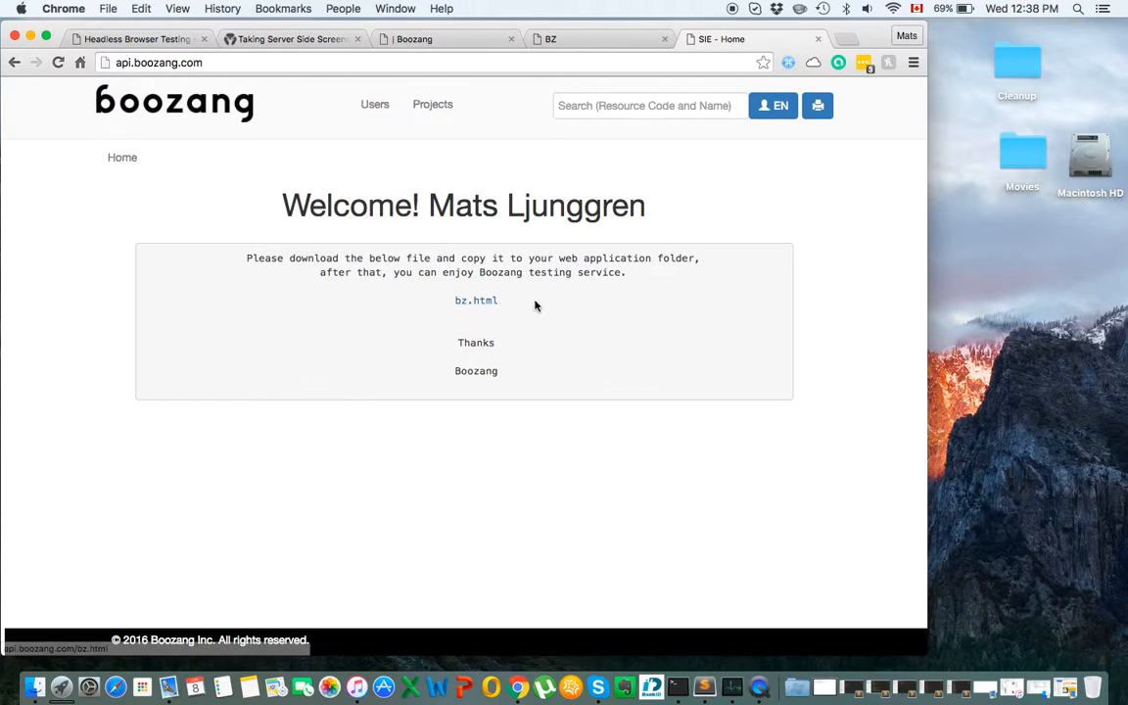
left_click(435, 104)
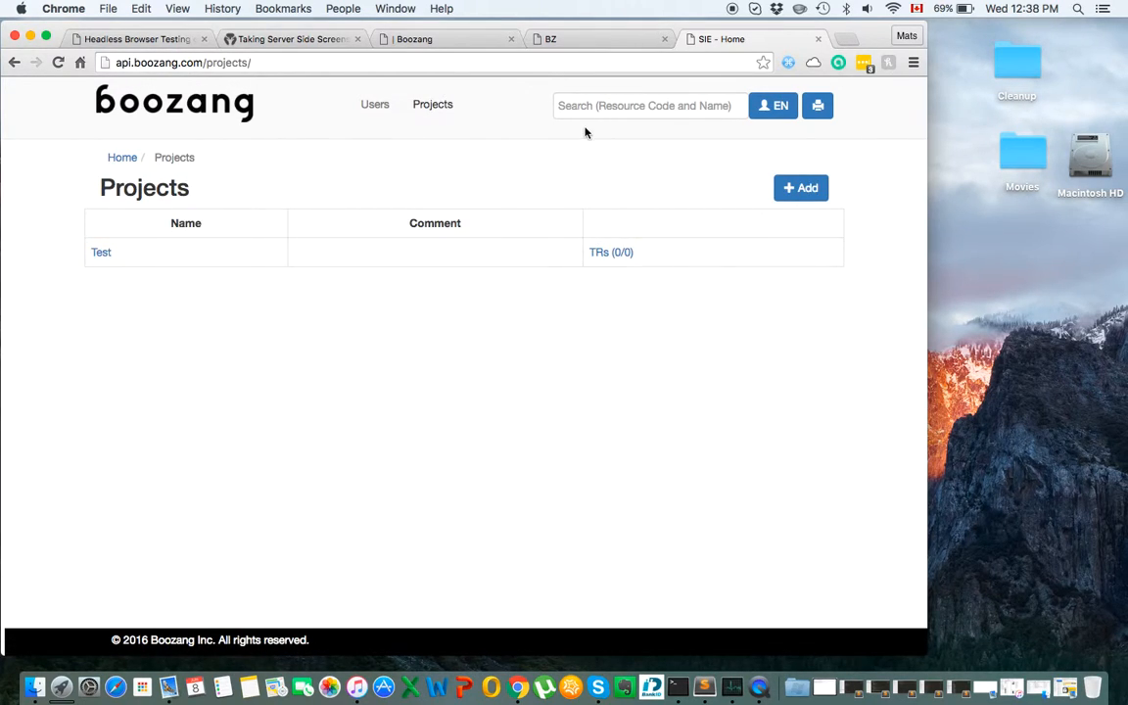
left_click(603, 39)
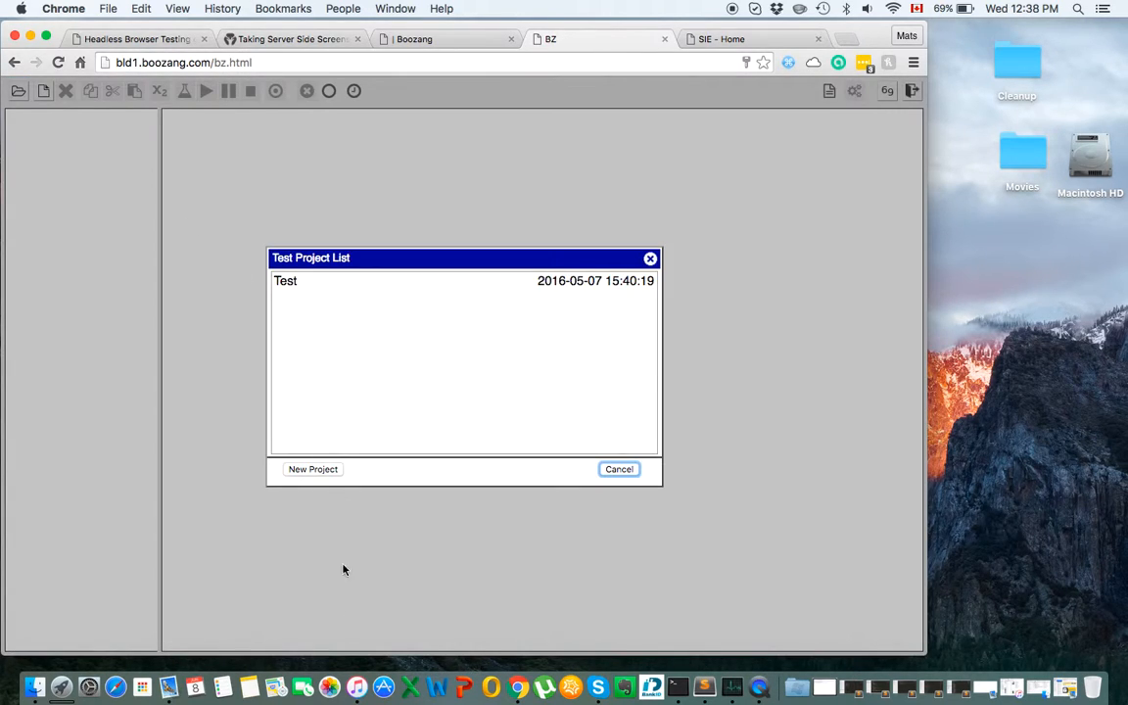
Create a new project named Fashion.
left_click(313, 470)
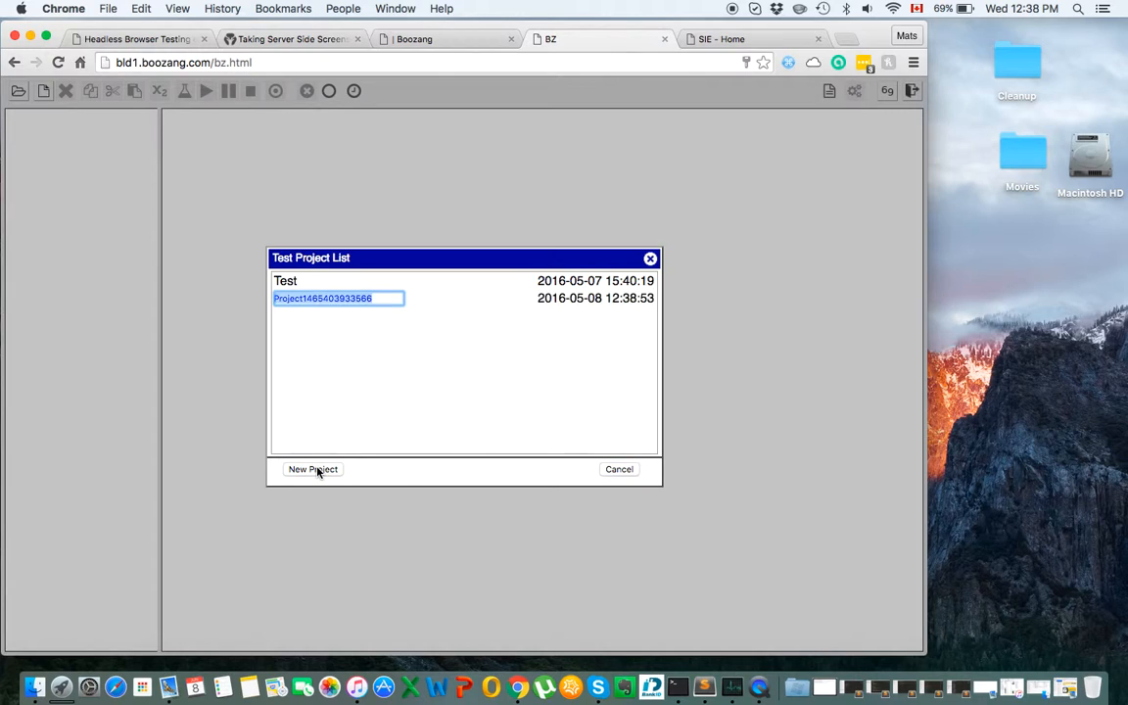
type("Fashi")
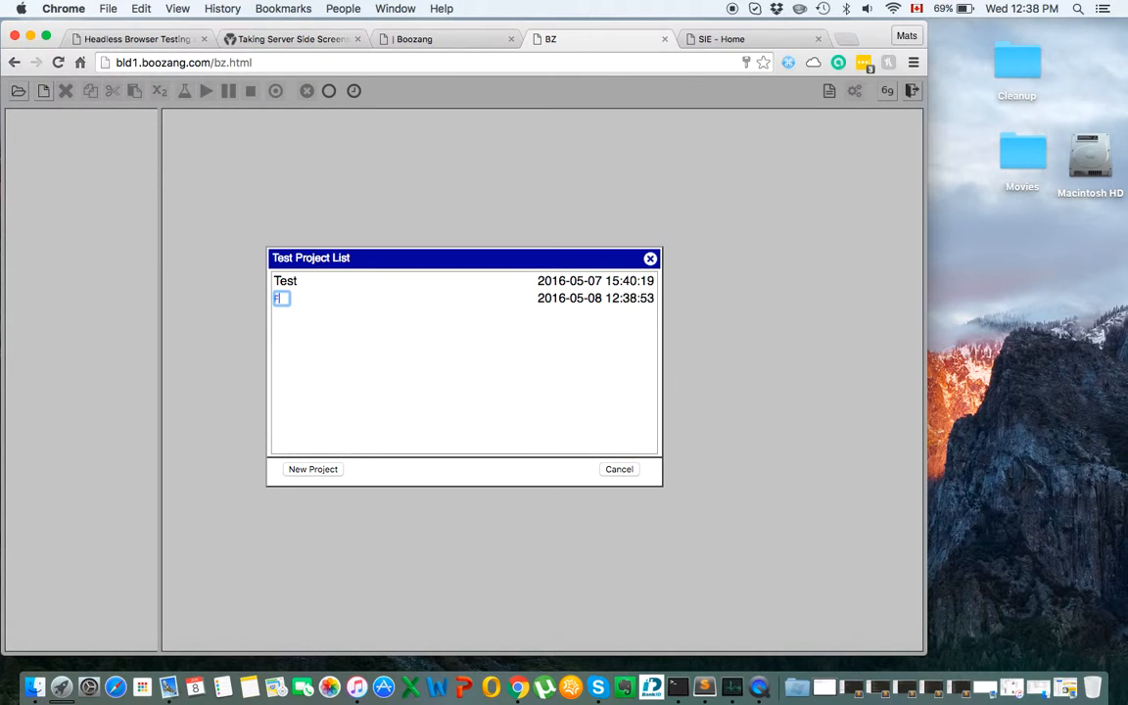
type("on")
key("Return")
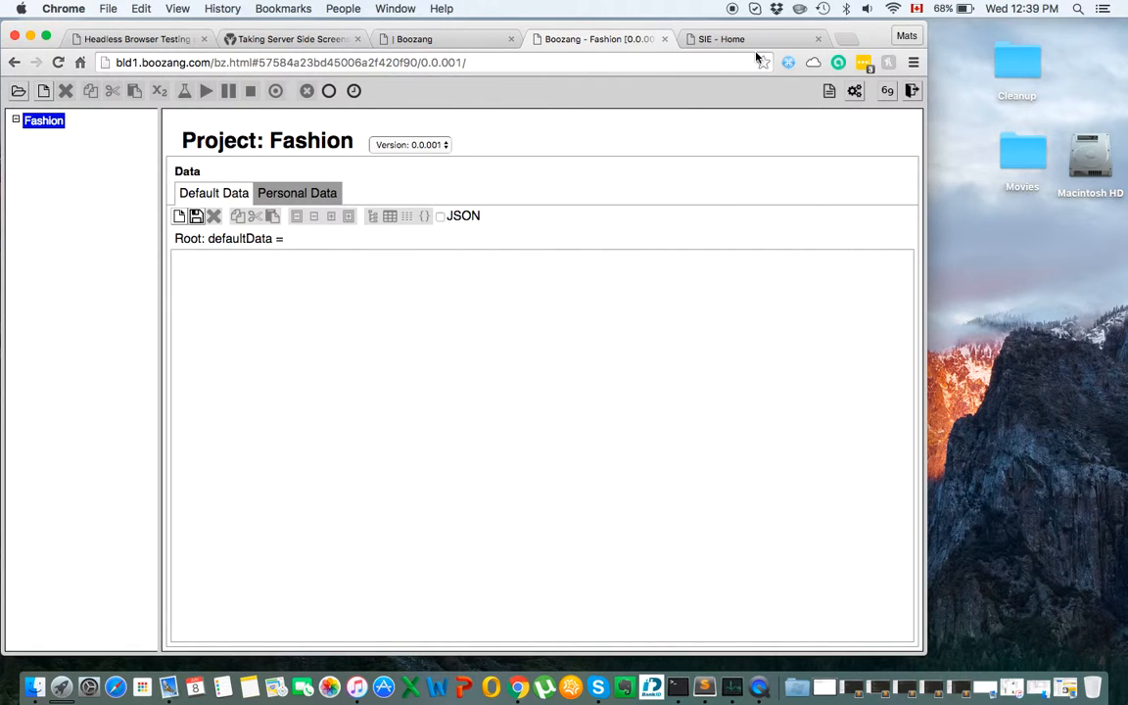
Reload the admin Projects list to confirm Fashion appears beside Test.
left_click(720, 40)
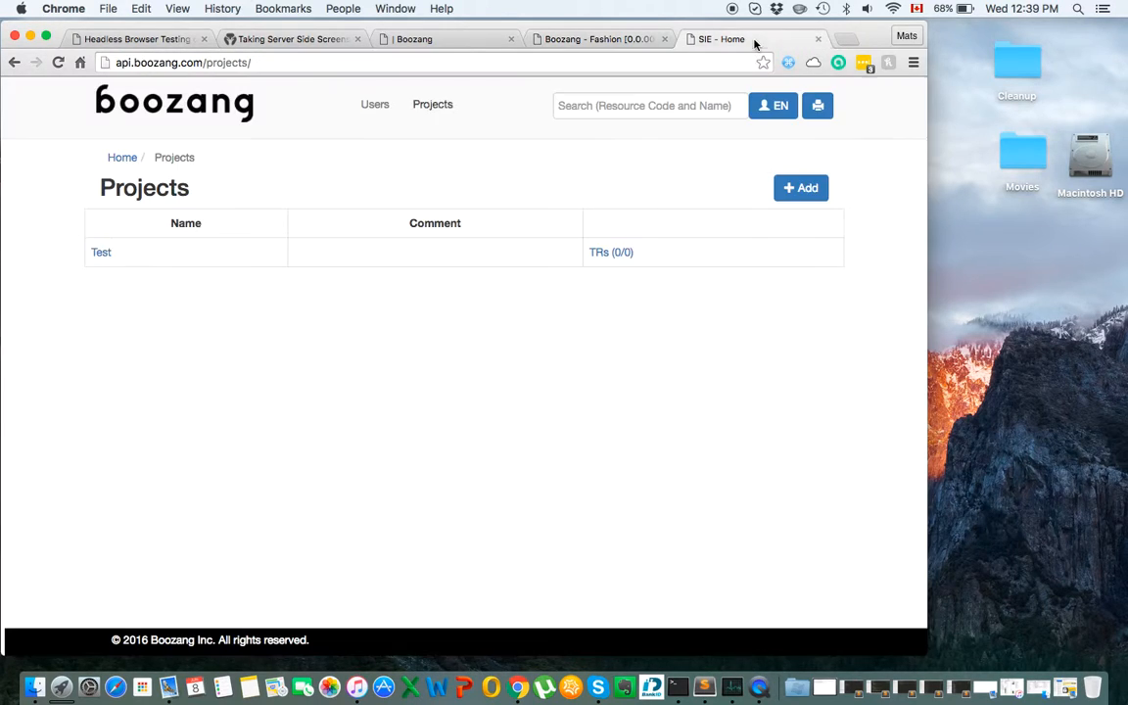
left_click(57, 61)
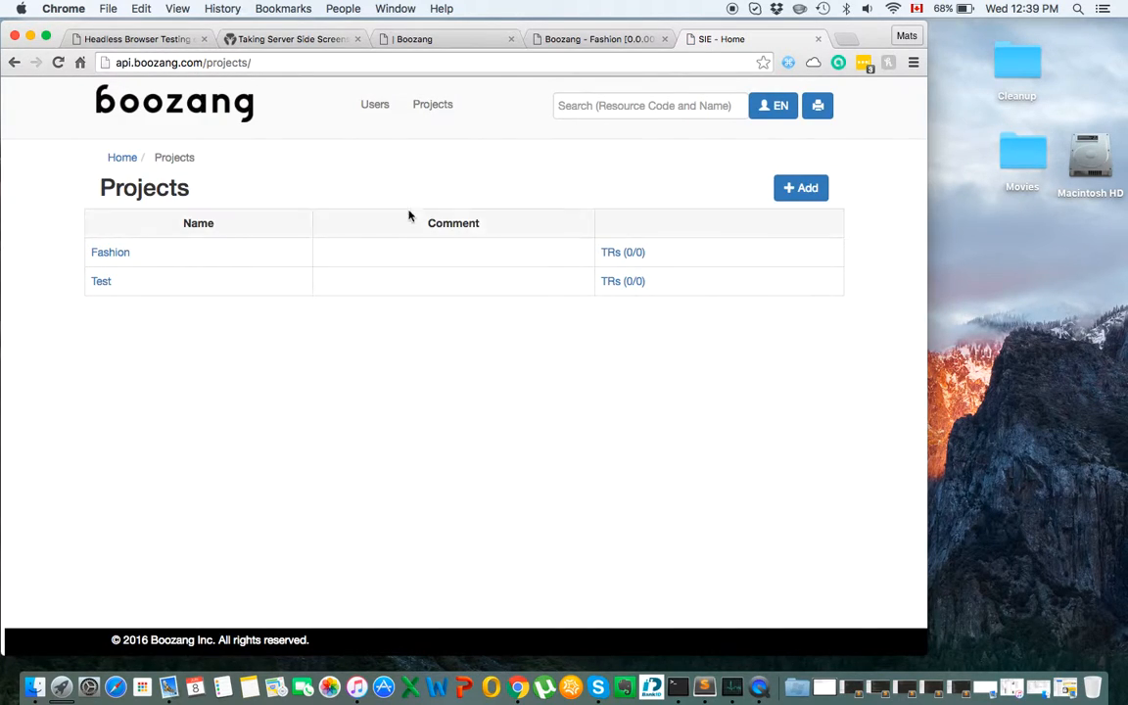
left_click(588, 39)
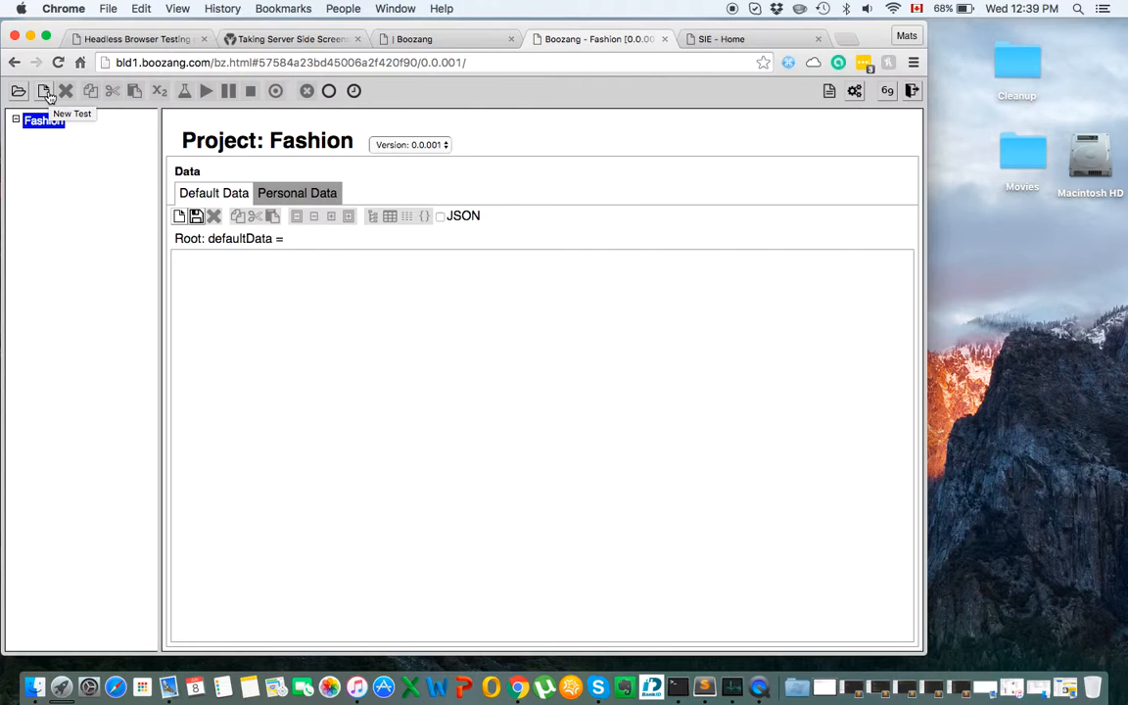
Add a module named Storefront to Fashion and create a new test inside it.
left_click(45, 91)
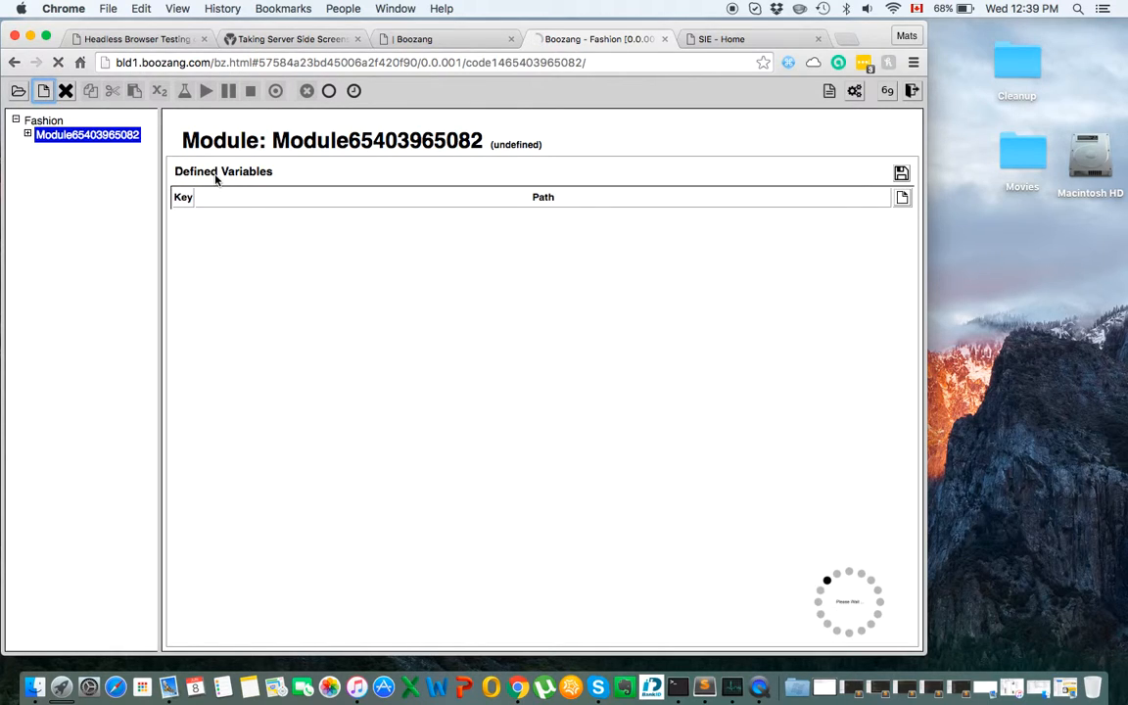
type("Storefront")
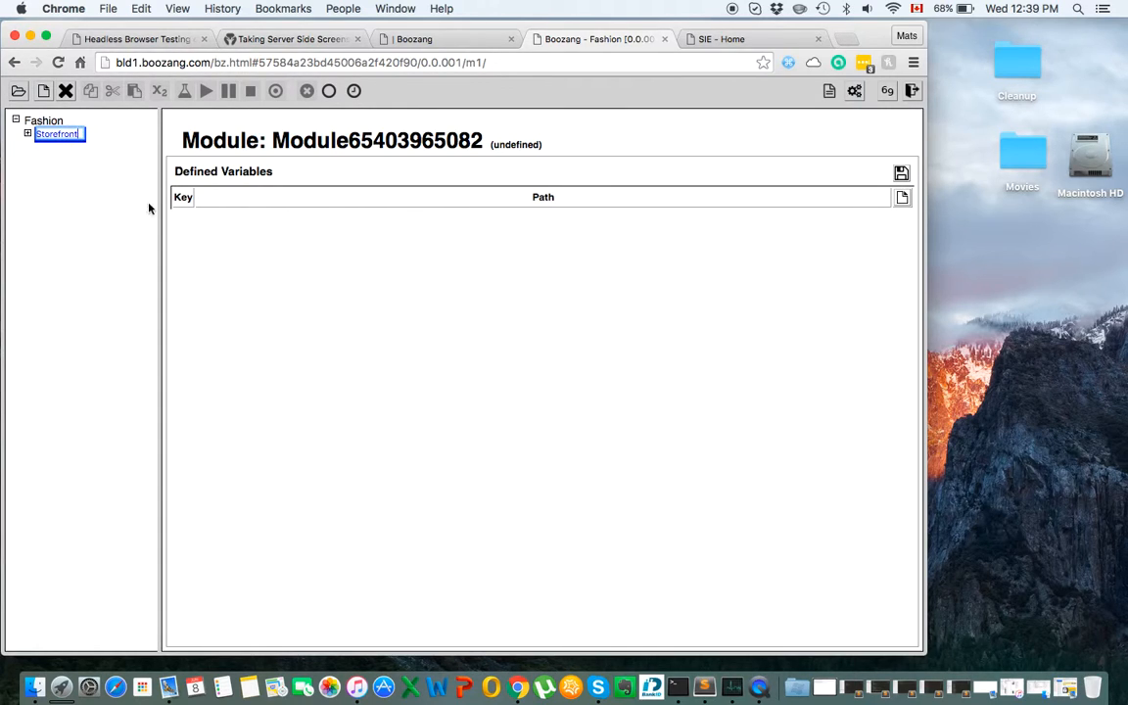
left_click(99, 210)
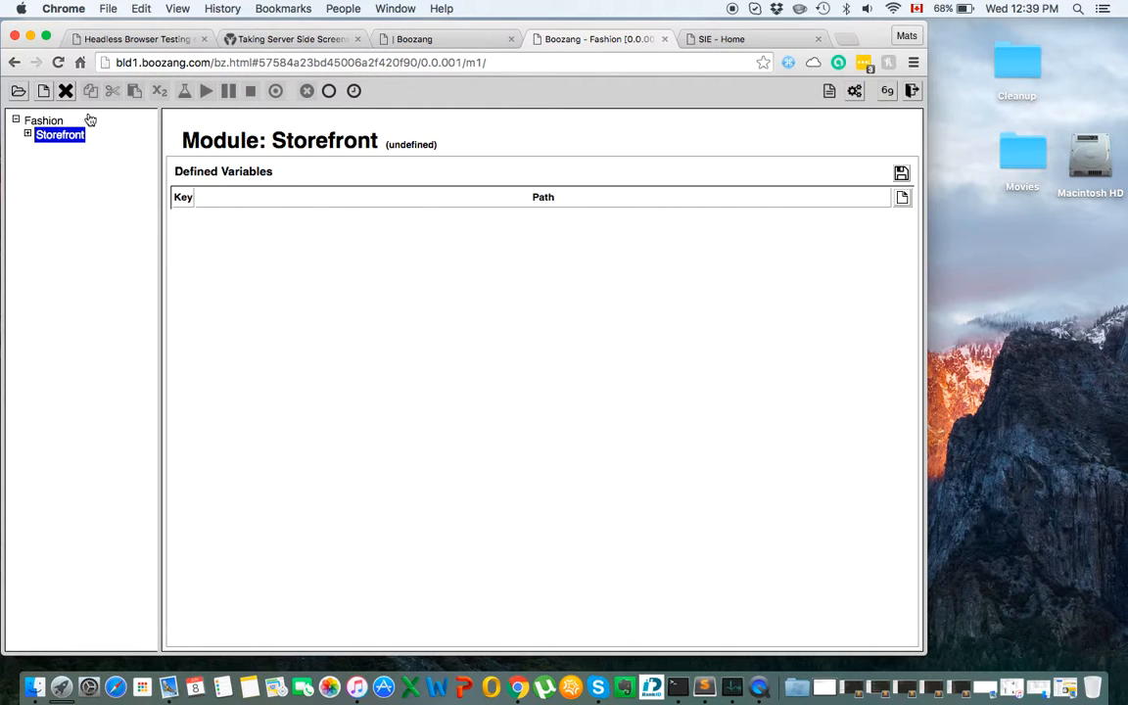
left_click(43, 91)
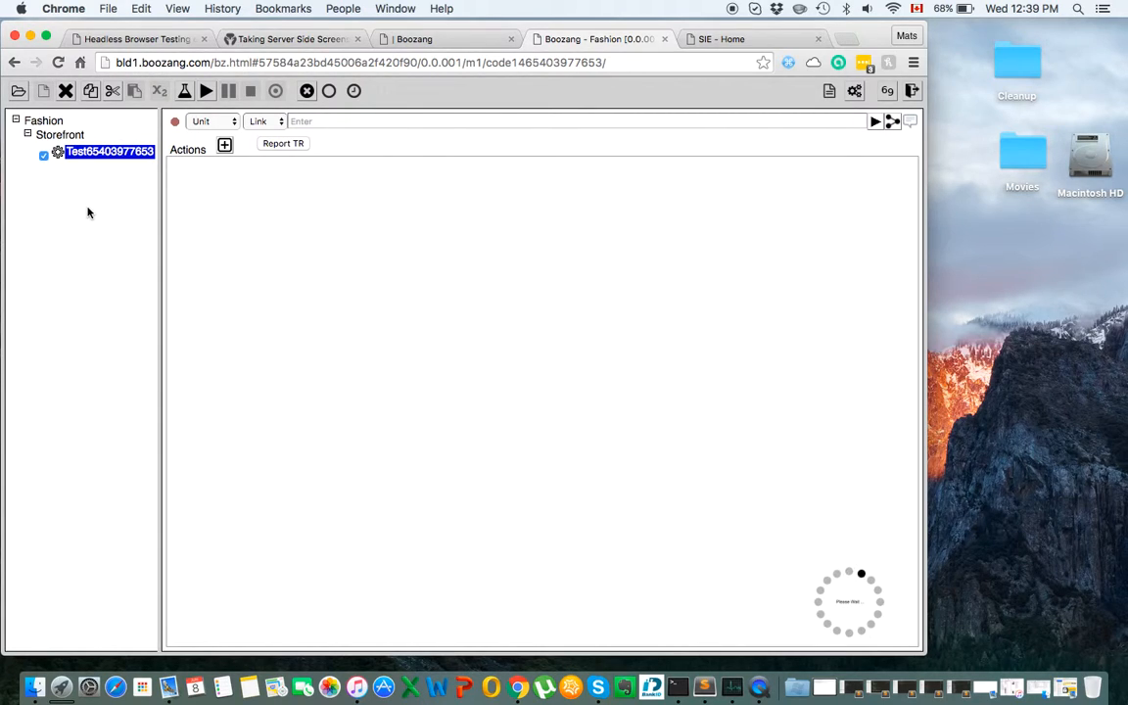
Reload the project page, dismiss the missing-resource error, select Storefront, and reload again.
left_click(395, 66)
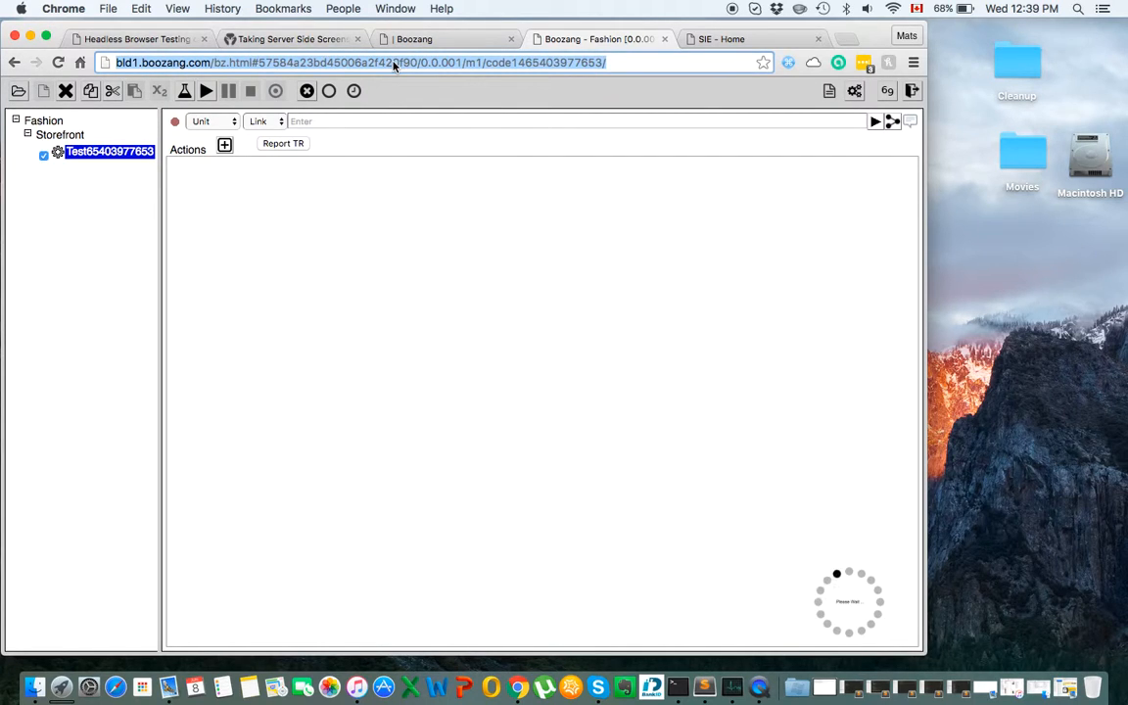
key("Return")
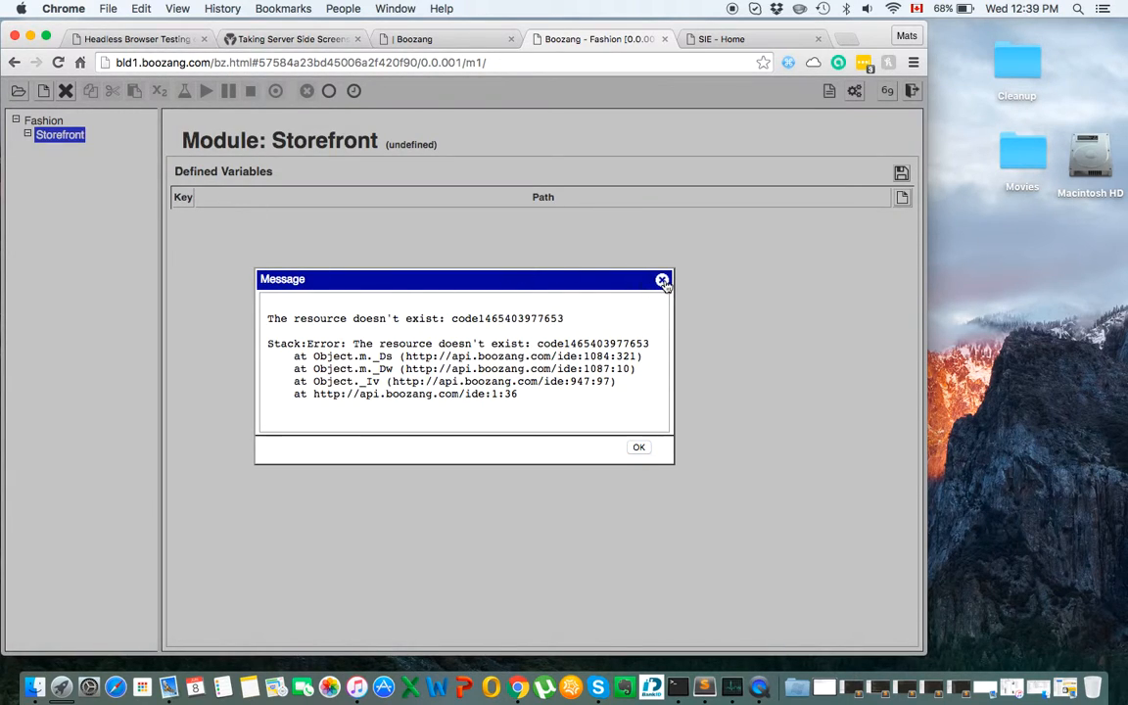
left_click(662, 282)
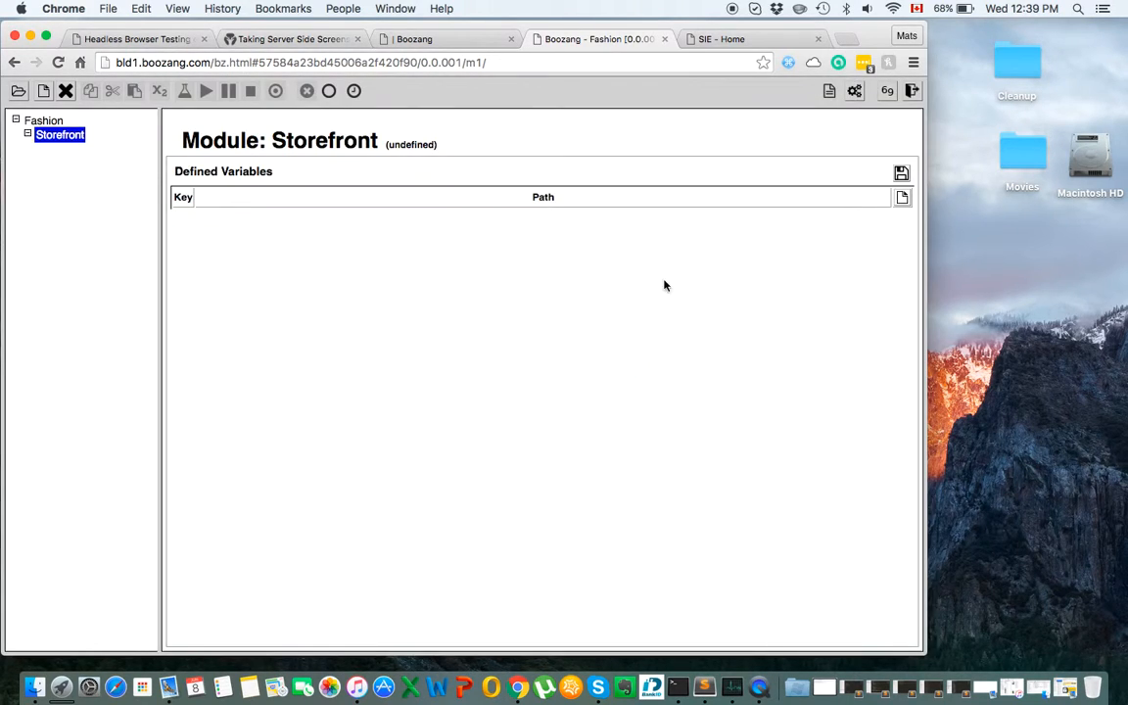
left_click(46, 119)
left_click(55, 134)
left_click(235, 56)
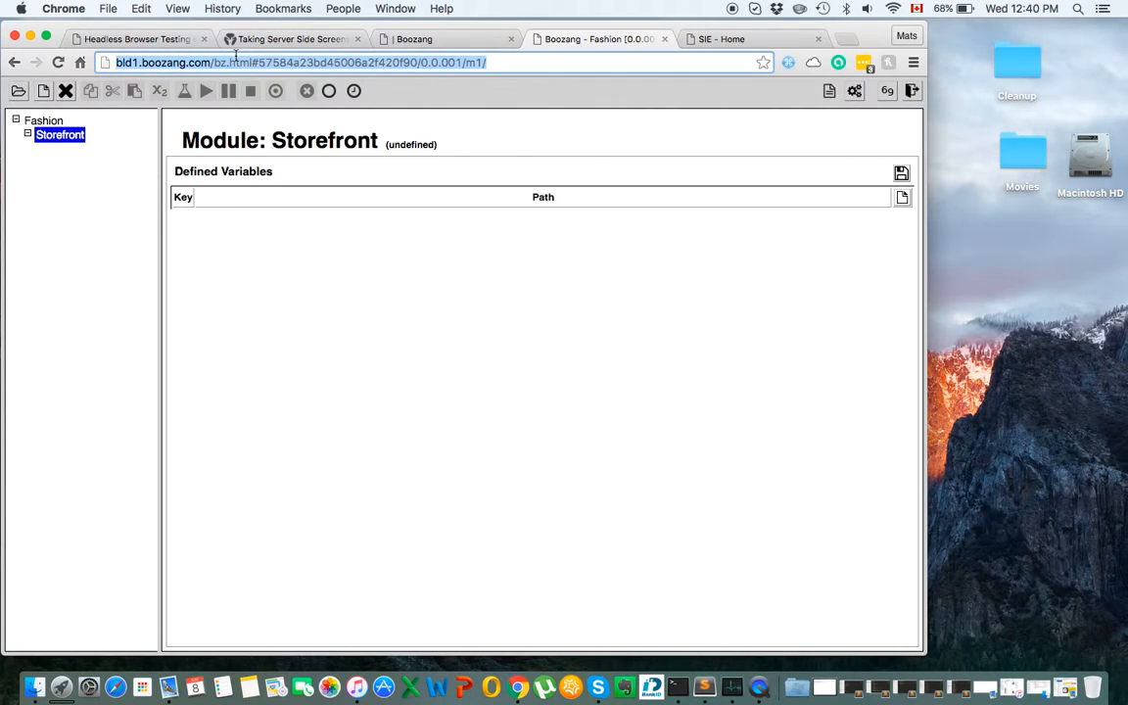
key("Return")
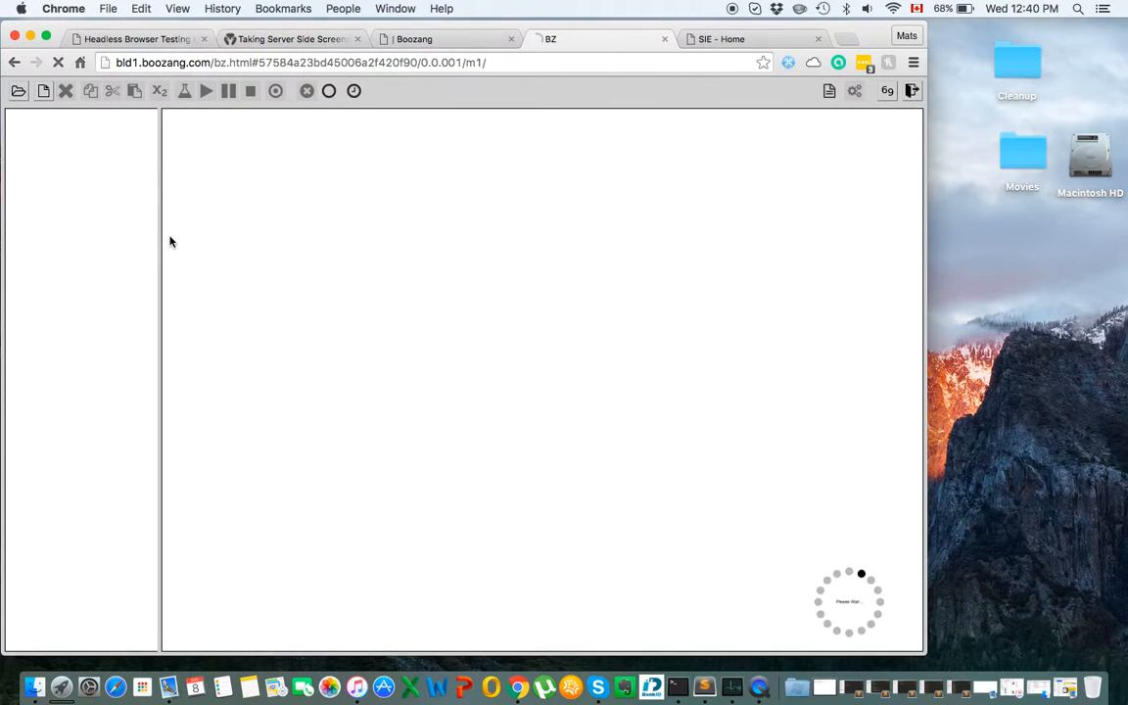
Select the new Storefront test and give it the name ShopItems.
left_click(98, 156)
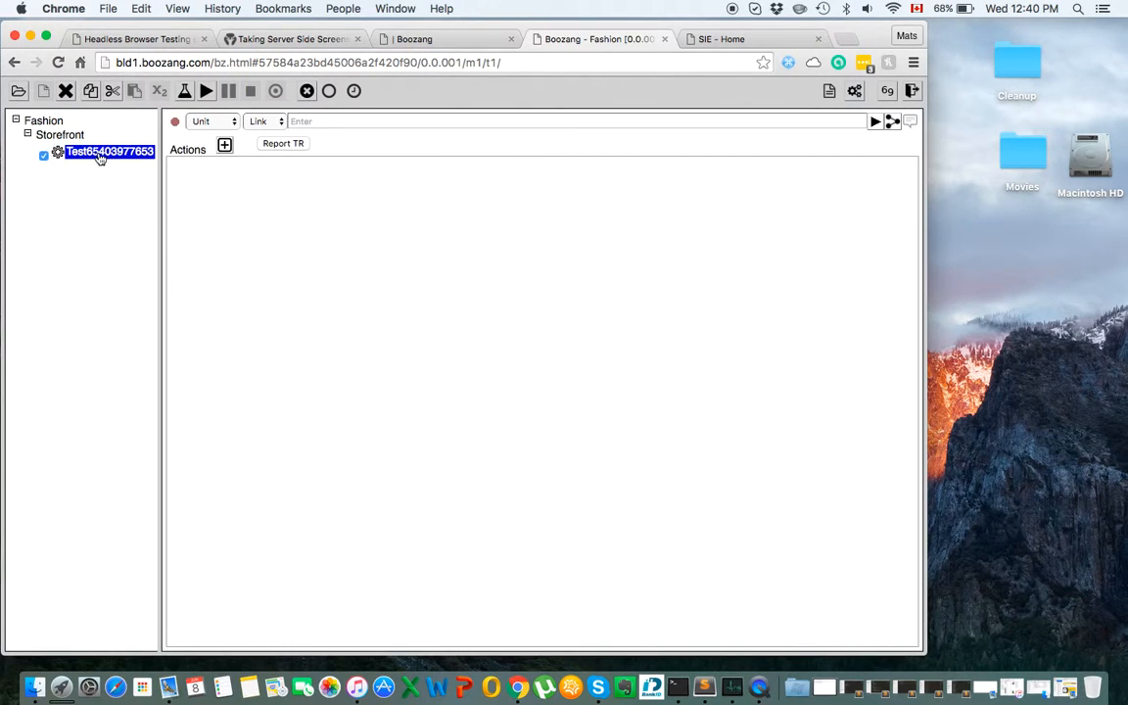
left_click(99, 158)
type("Br")
type("o")
key("BackSpace")
key("BackSpace")
type("hopItems")
key("Return")
Review the Recorder Info settings, then enter '/' as the ShopItems start link.
left_click(856, 91)
left_click(315, 213)
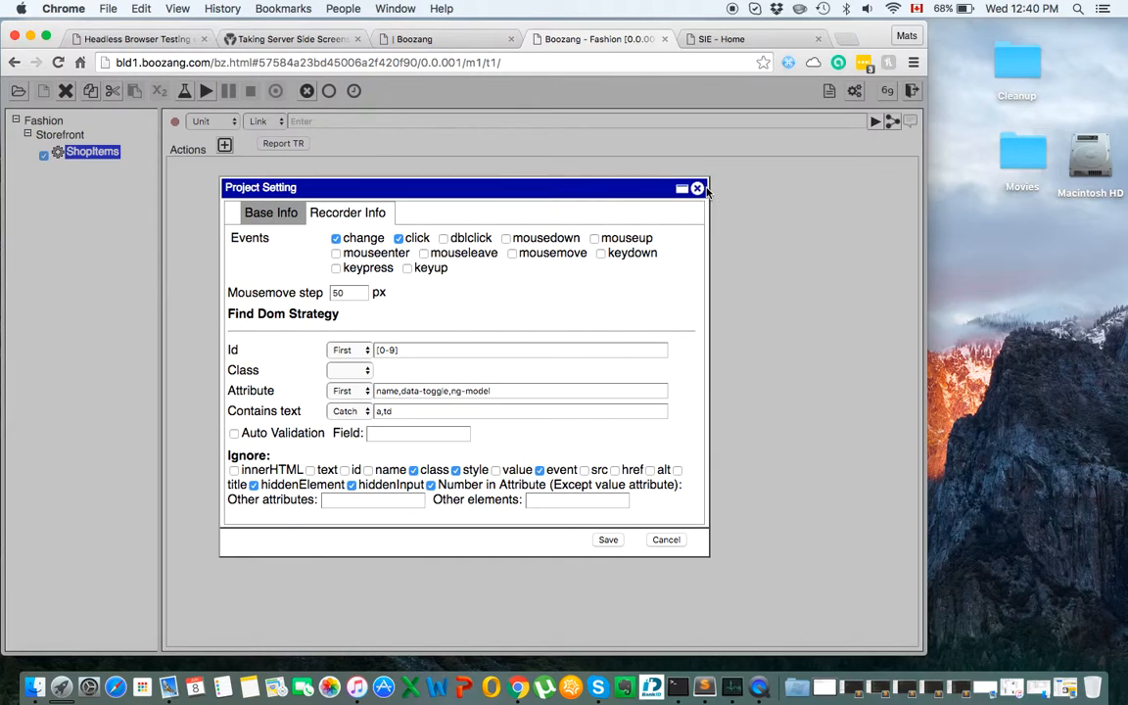
left_click(697, 188)
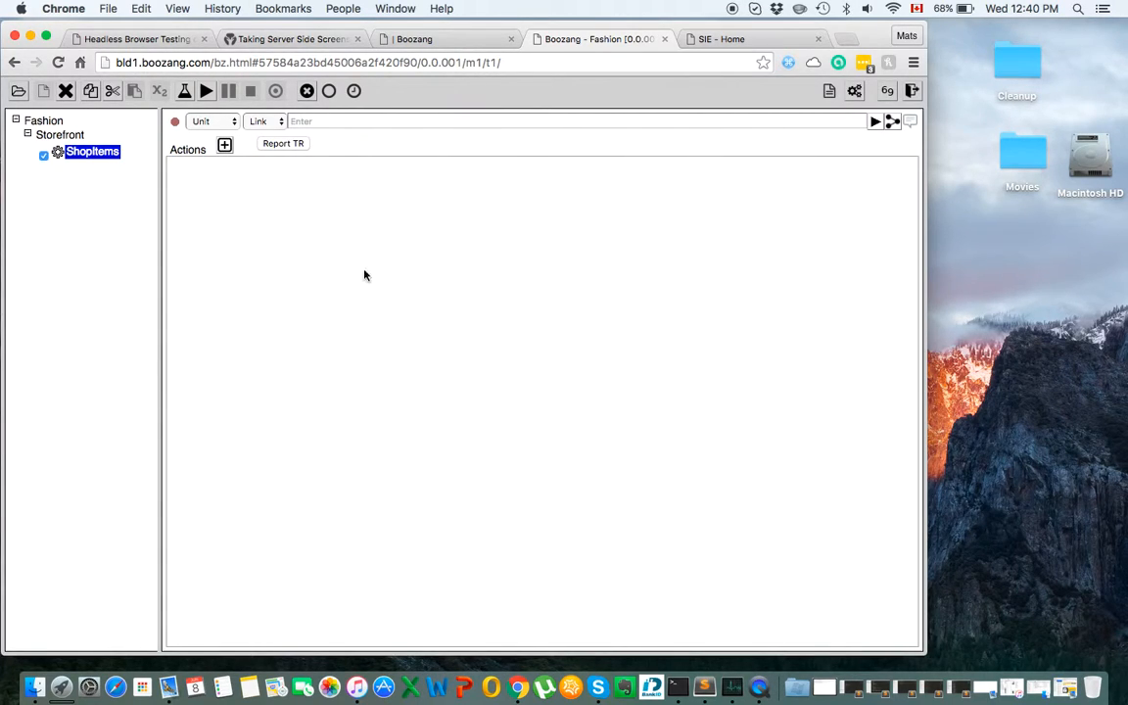
left_click(346, 124)
type("/")
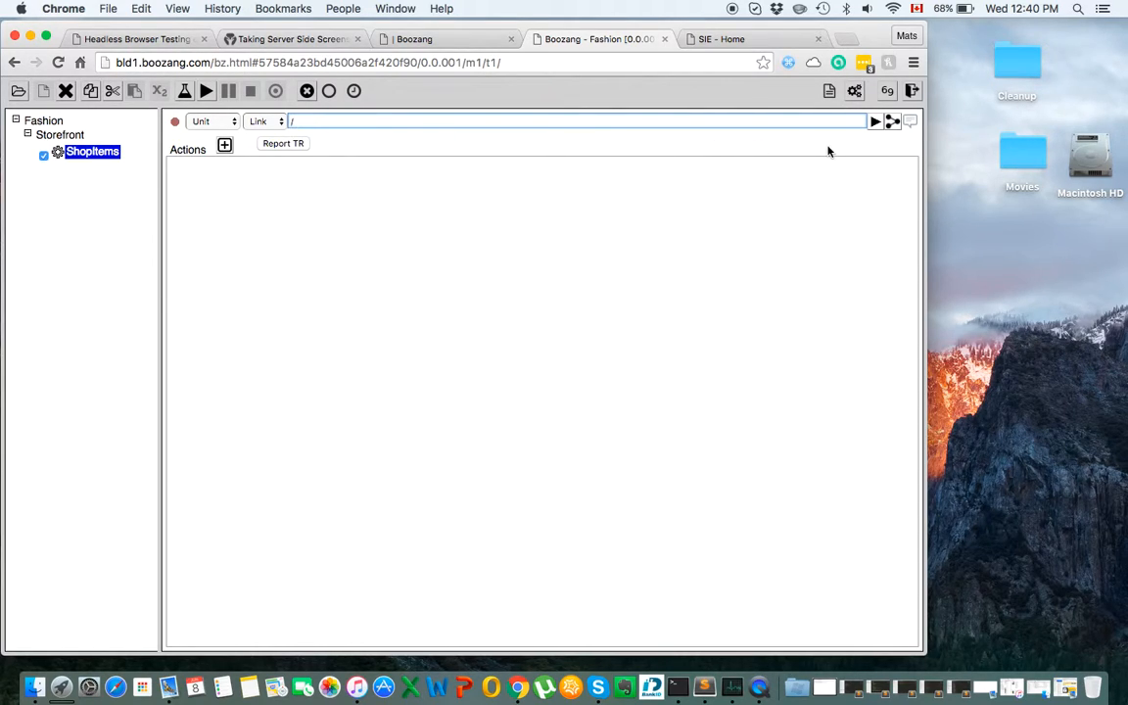
Launch the '/' start link in a popup shop window and bring the Boozang editor forward.
left_click(875, 125)
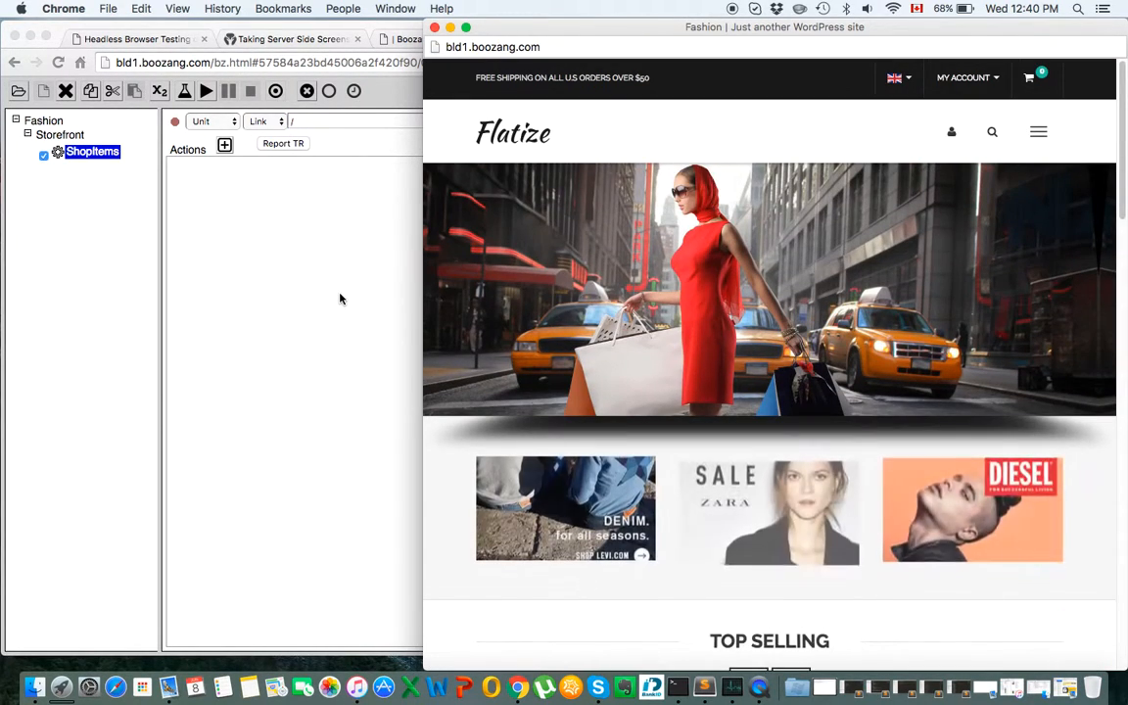
left_click(340, 299)
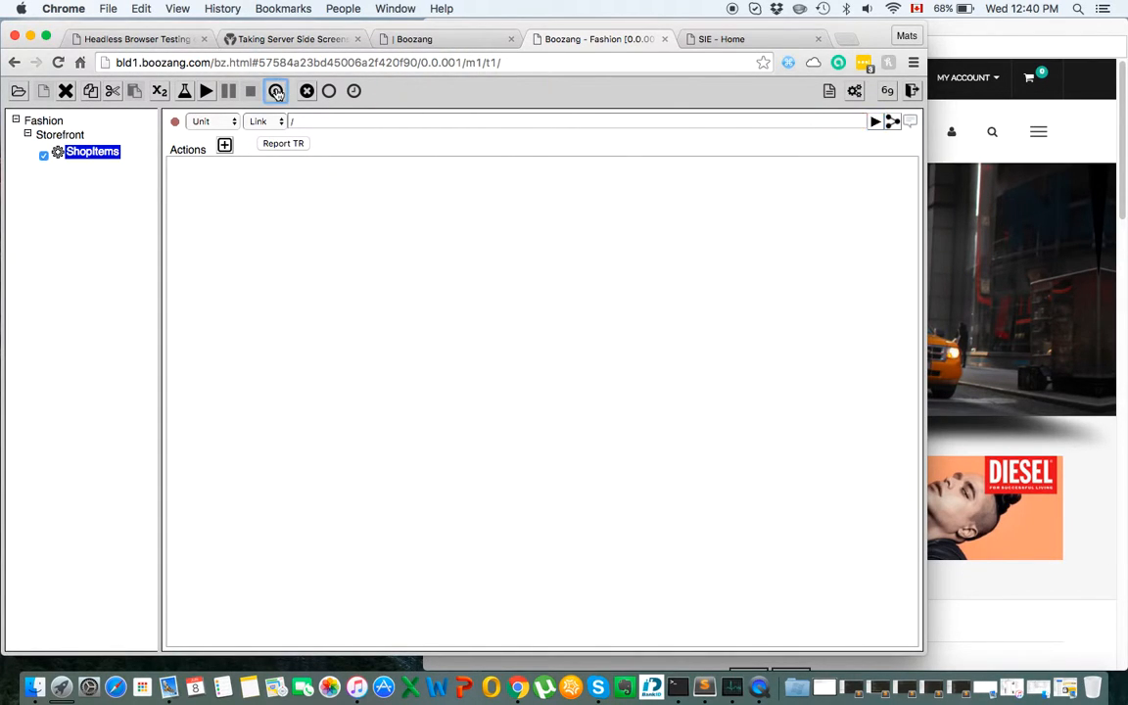
Record going to Shop, adding the shoe and black bag to the cart, and checking out.
left_click(278, 91)
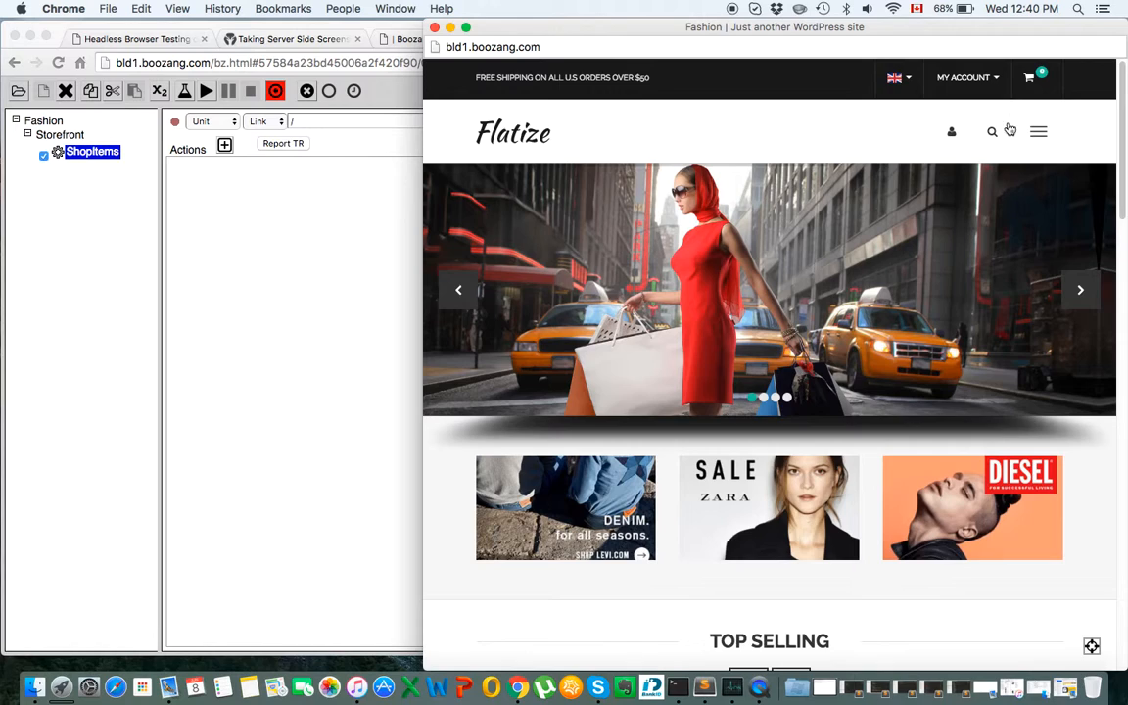
left_click(966, 81)
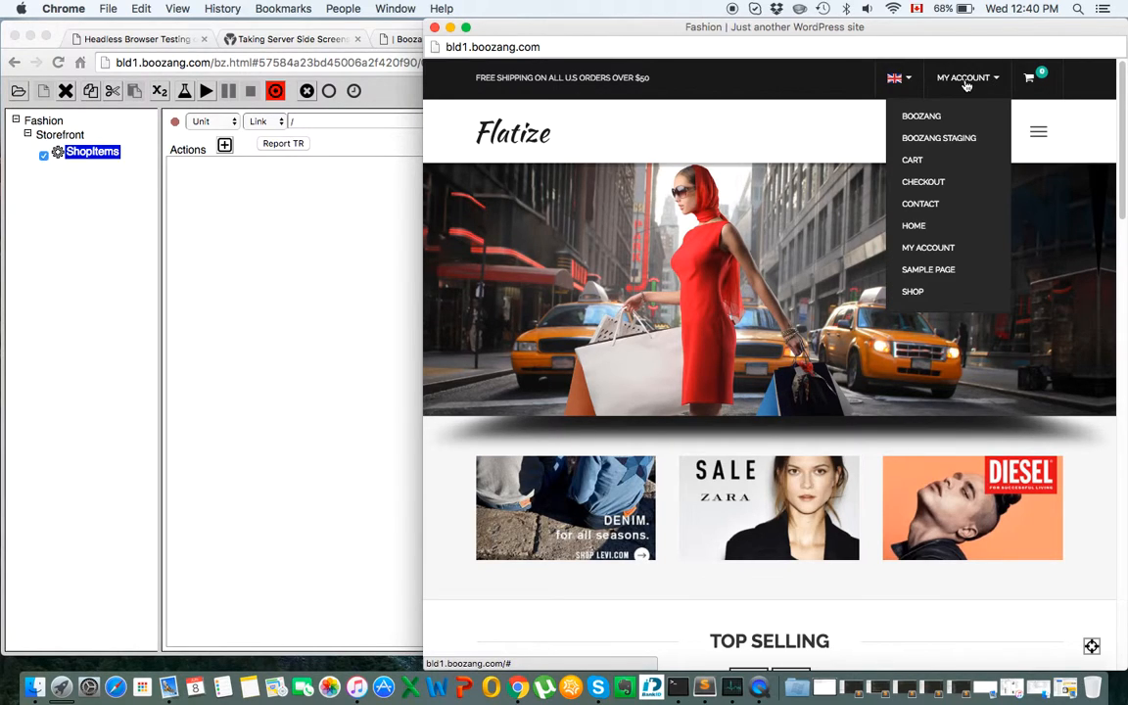
left_click(921, 292)
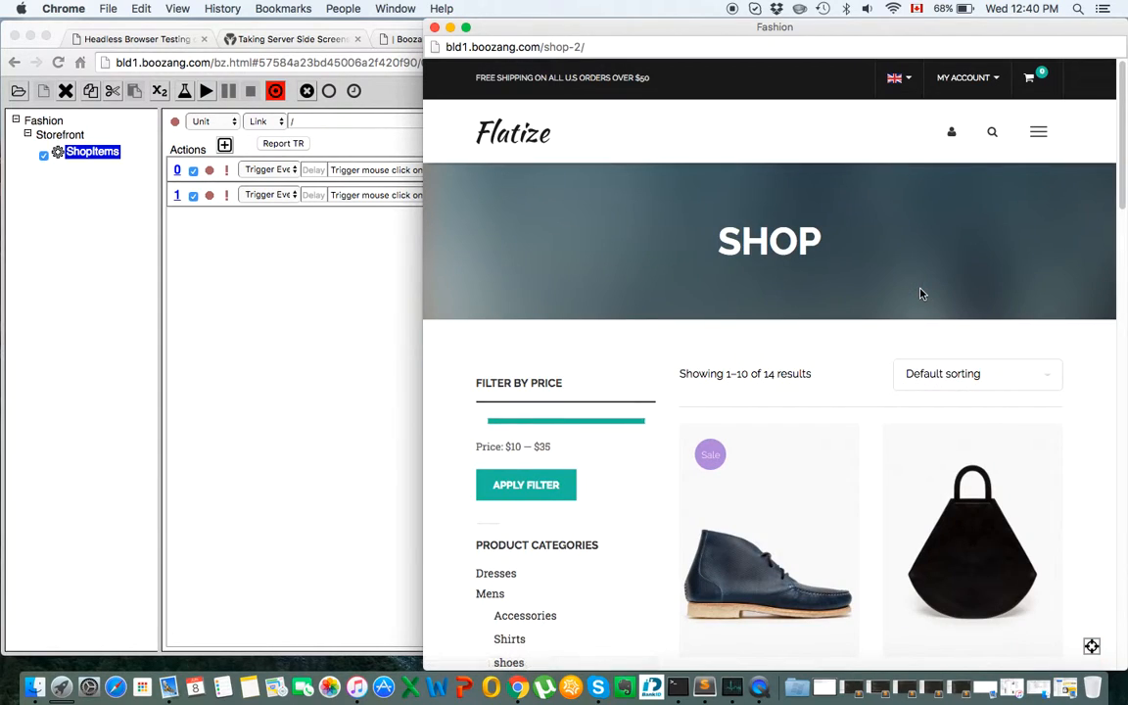
mouse_move(801, 578)
left_click(795, 549)
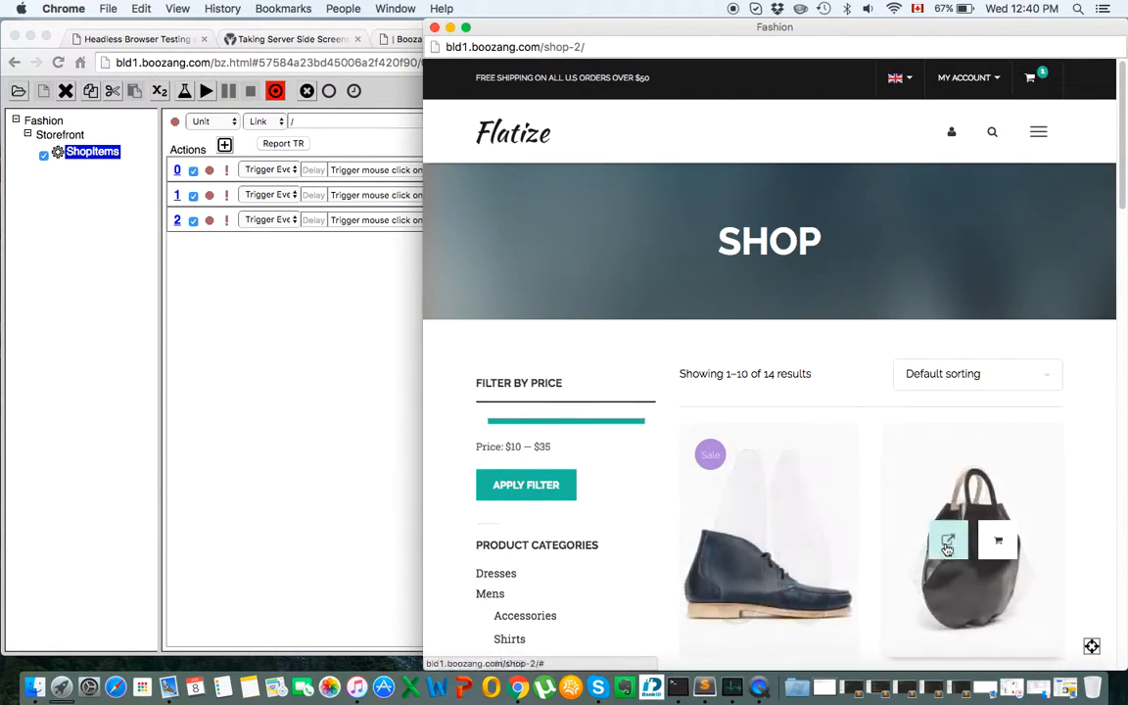
left_click(1000, 545)
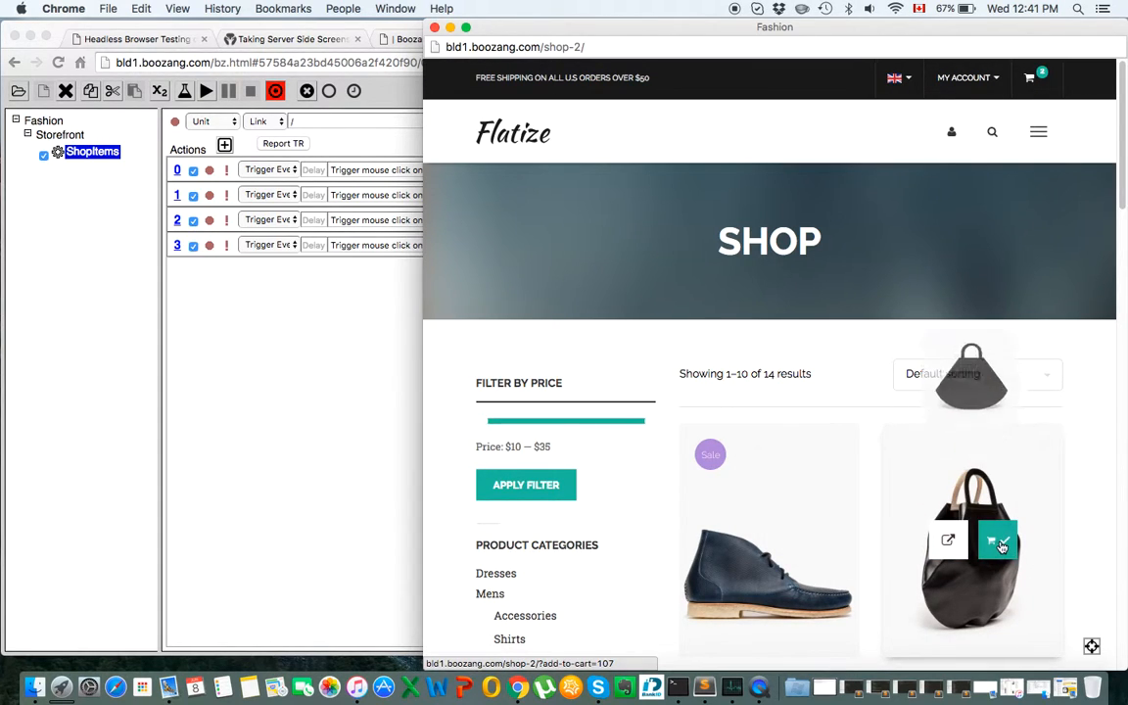
left_click(1033, 78)
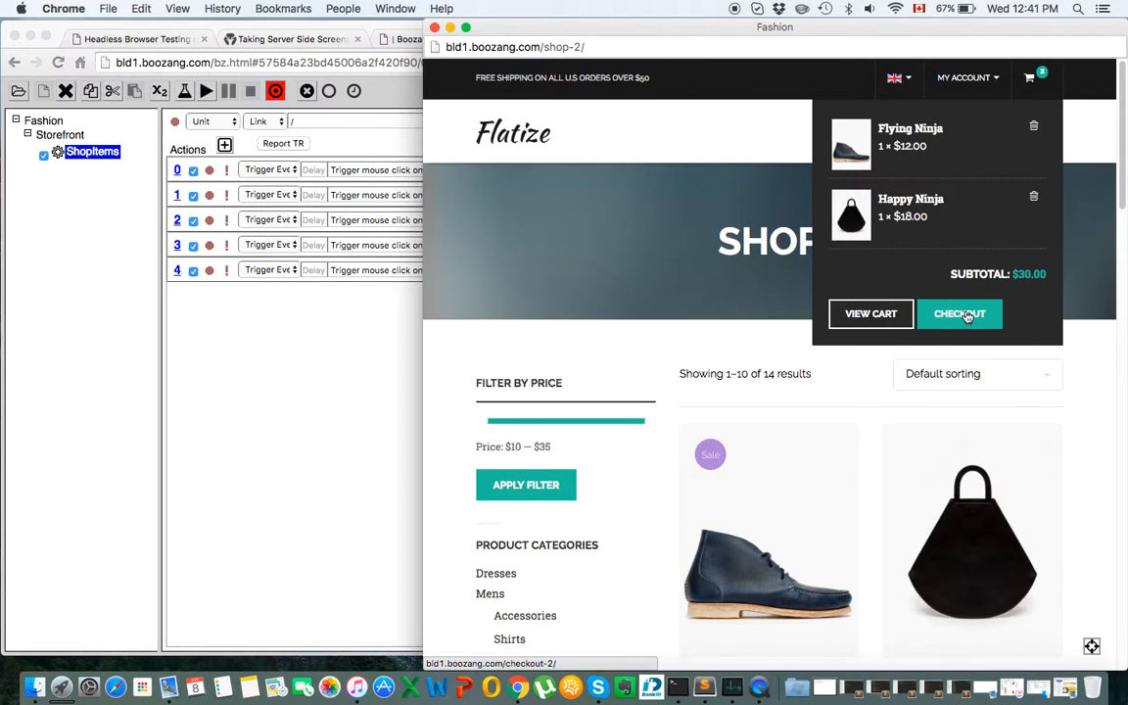
left_click(963, 315)
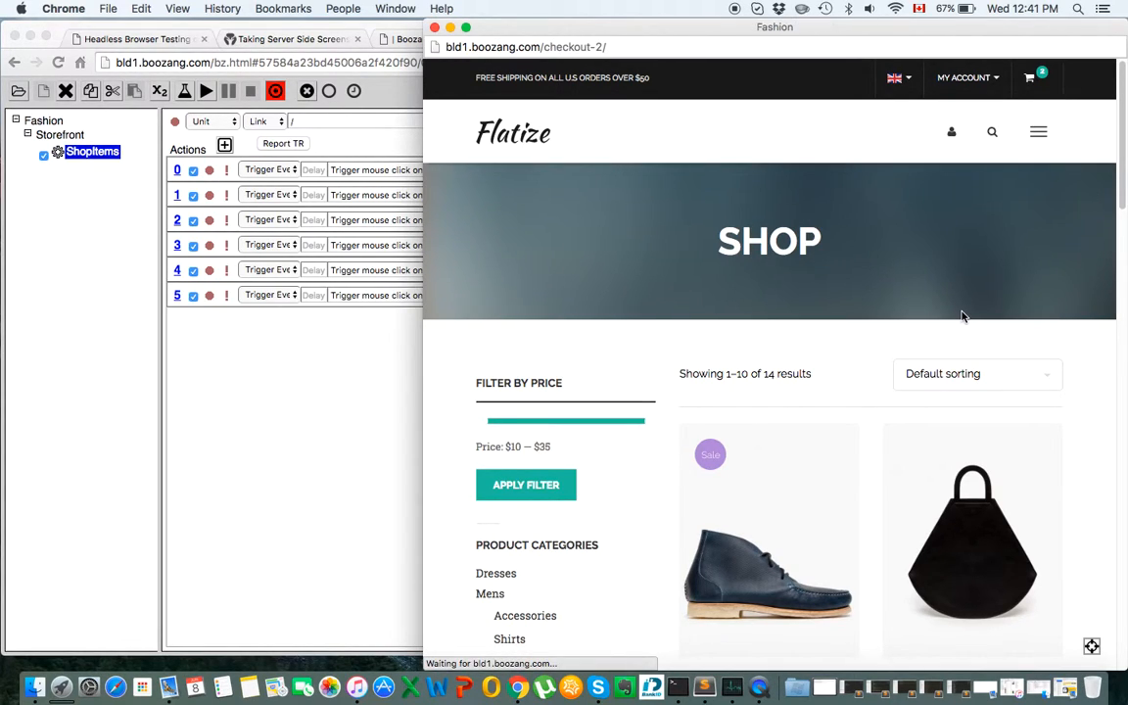
Record entering the billing name and clicking Company Name, then return to the editor.
left_click(566, 584)
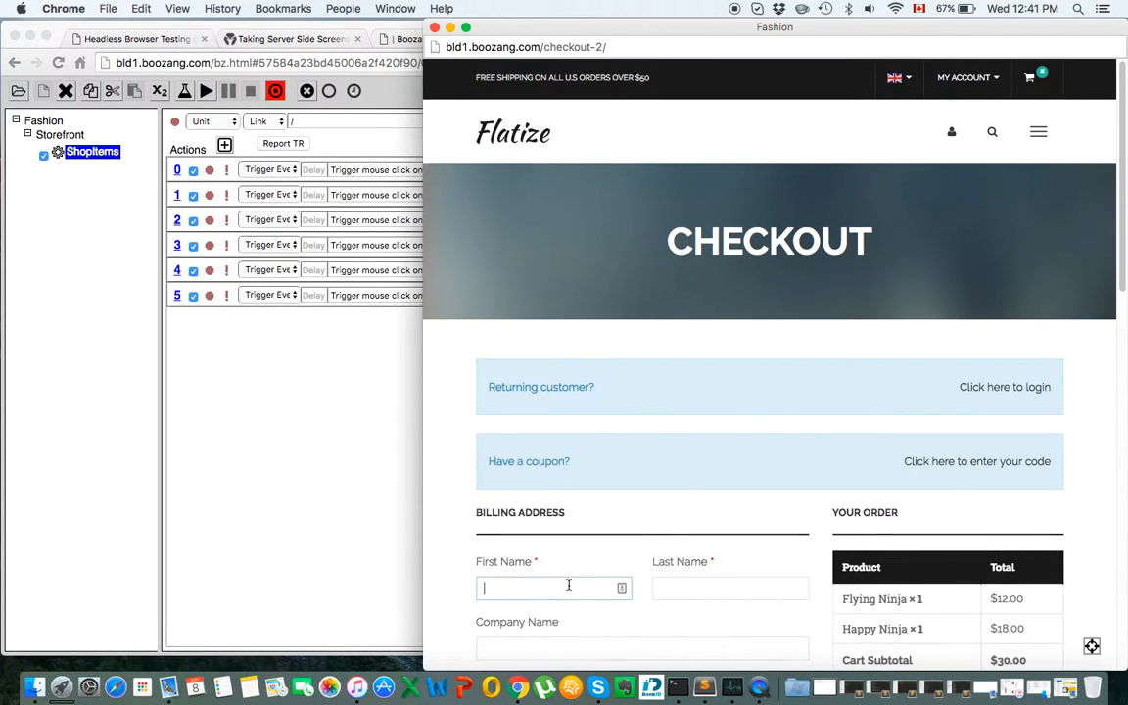
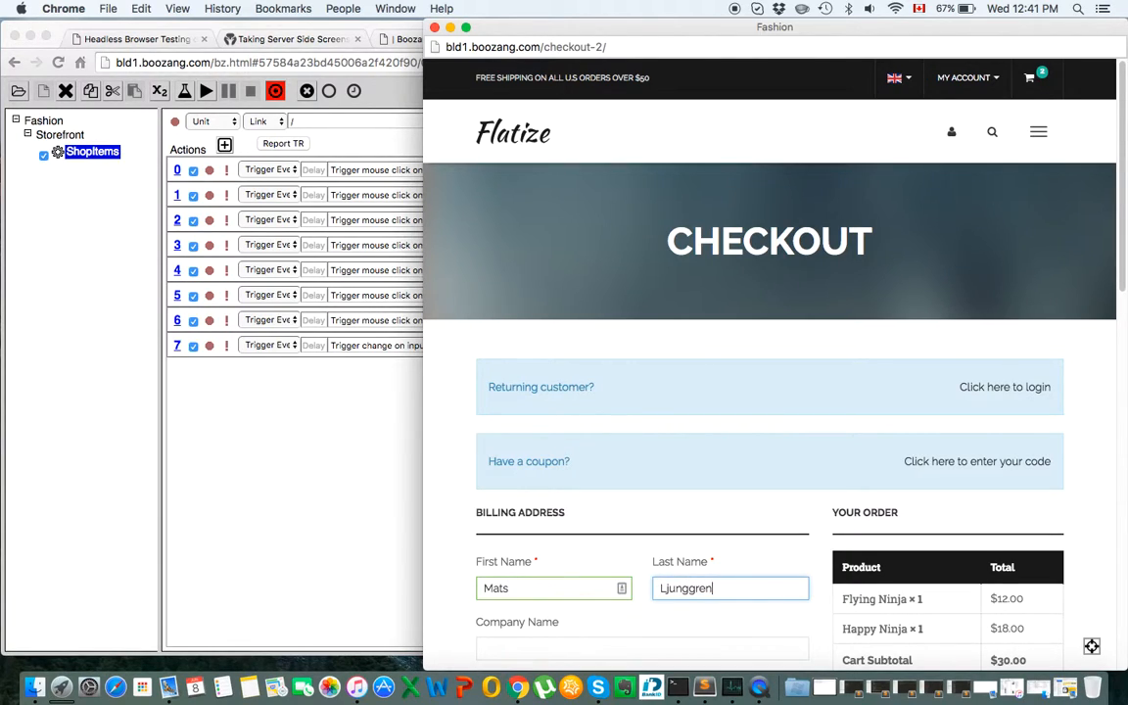
left_click(554, 645)
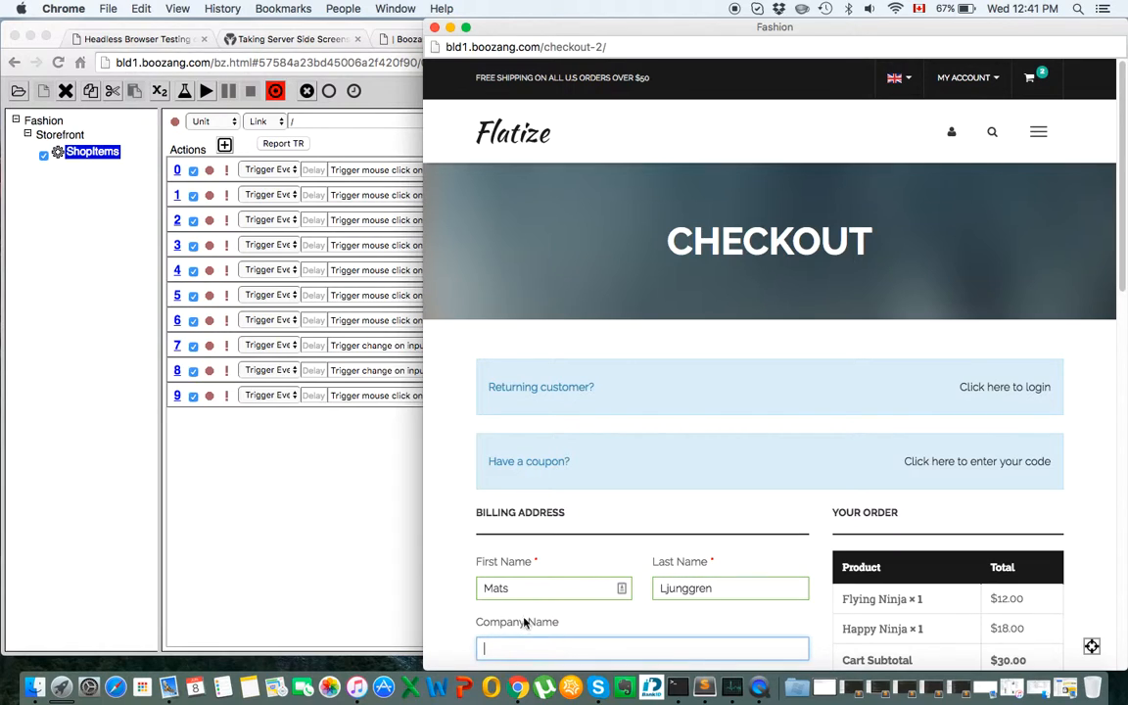
left_click(343, 520)
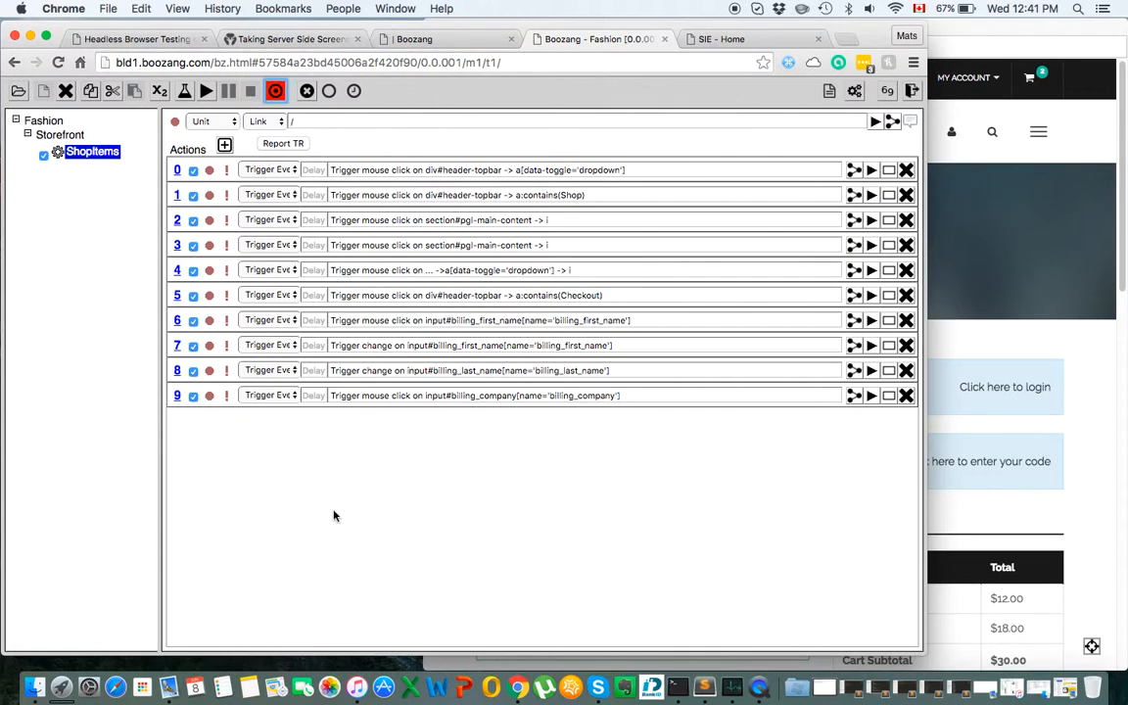
Stop recording and close the Flatize checkout window, leaving ten recorded ShopItems actions.
left_click(276, 91)
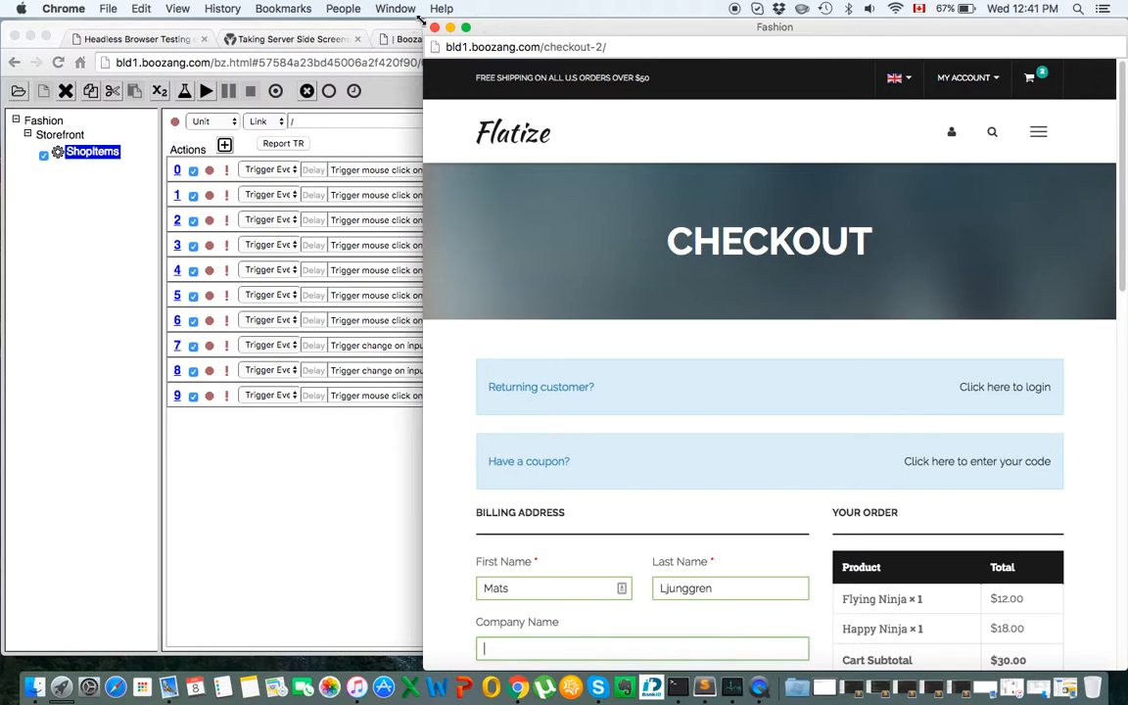
left_click(435, 28)
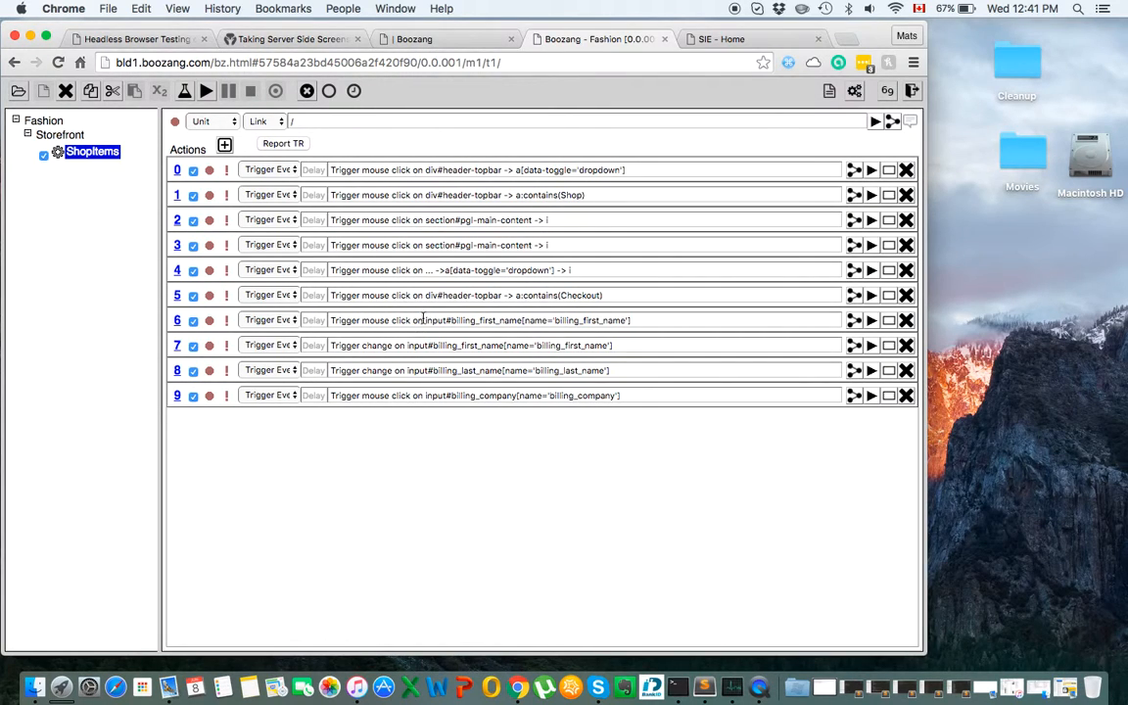
left_click(204, 59)
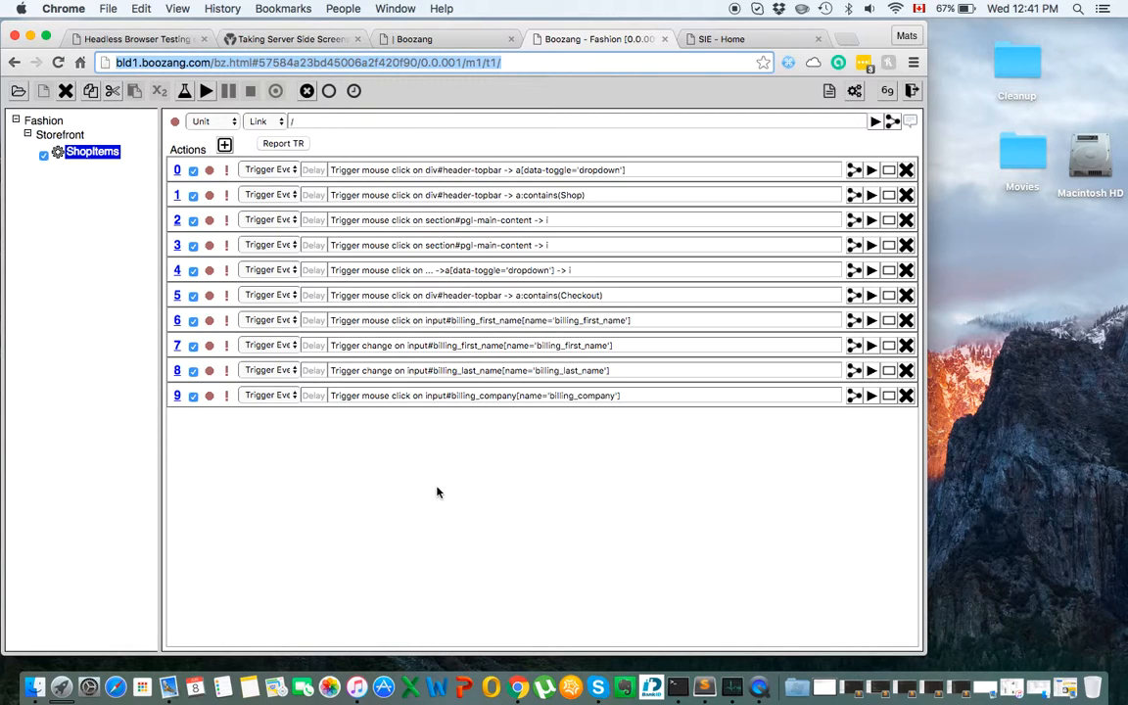
Replay the ShopItems test, confirm every step reports Success, and dismiss the Completed! message.
left_click(205, 90)
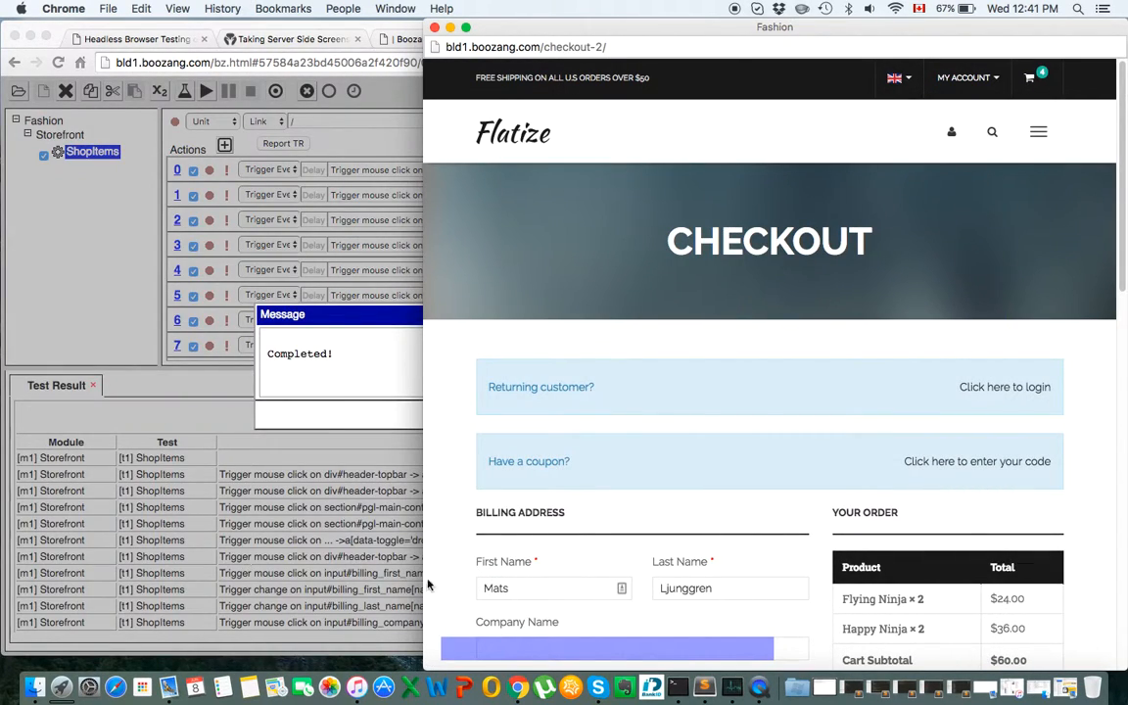
left_click(385, 336)
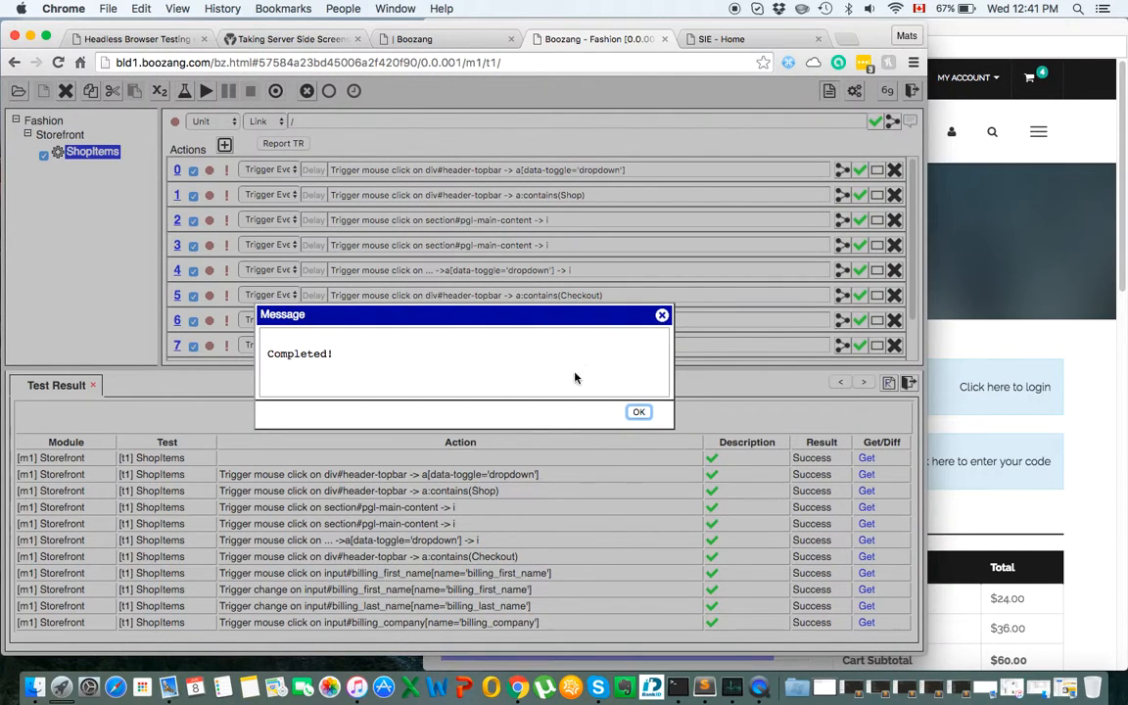
left_click(641, 408)
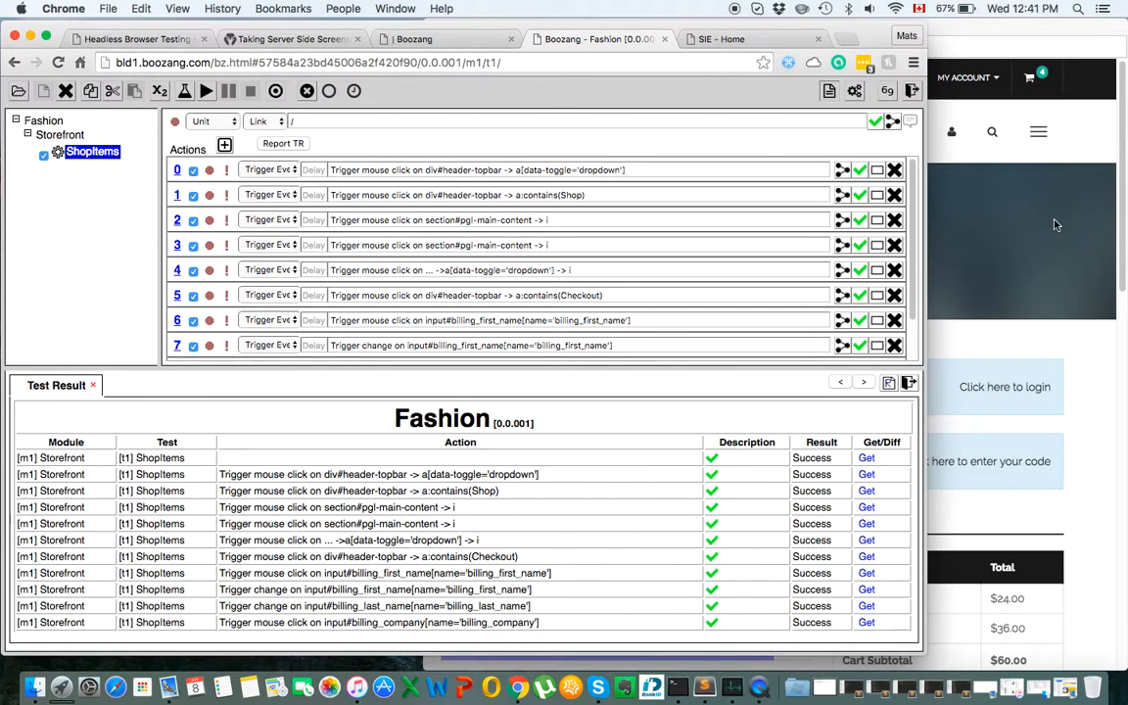
left_click(1081, 380)
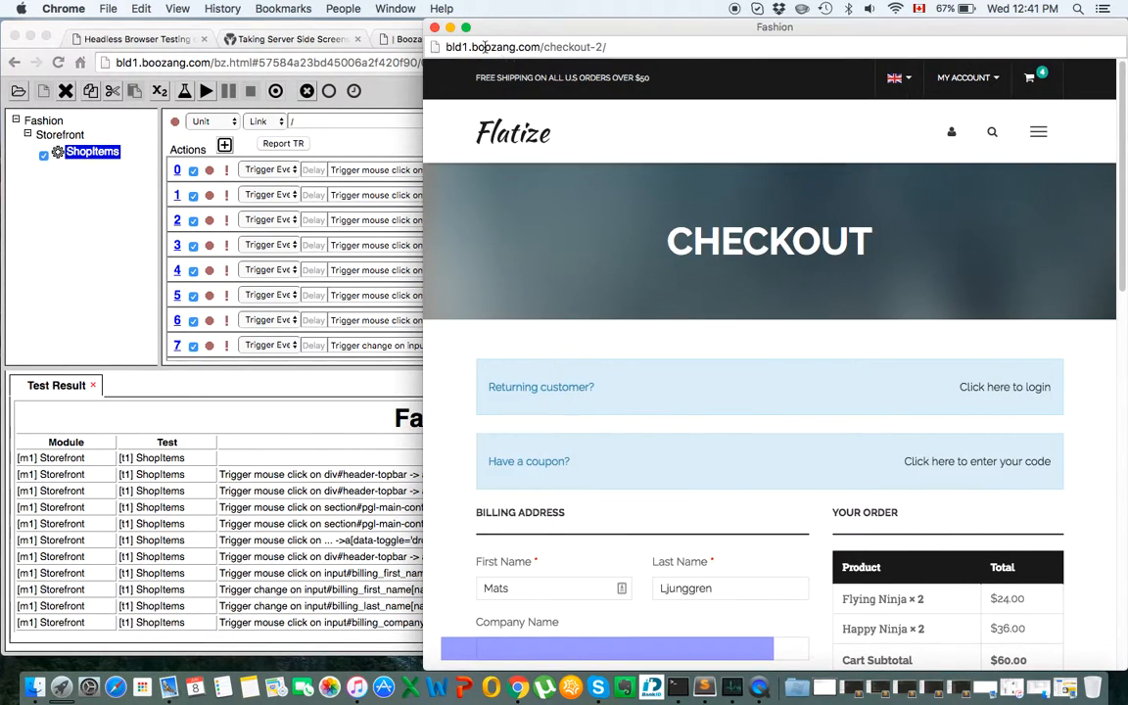
left_click(380, 149)
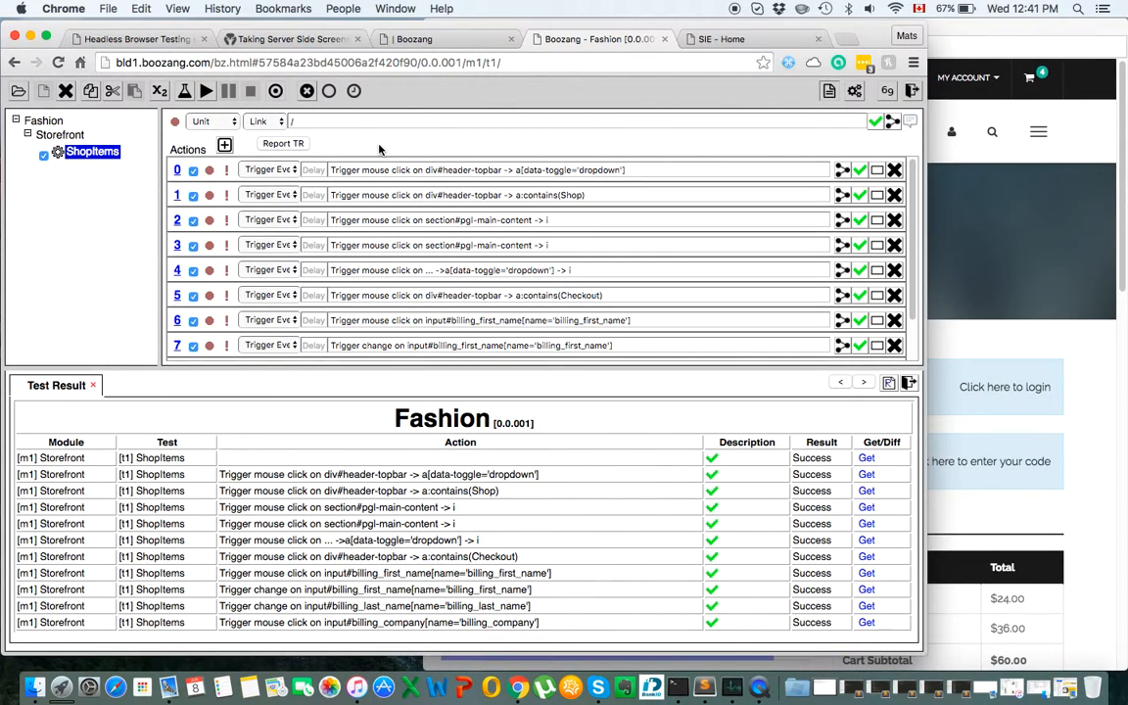
Change the playback delay from 1000 ms to 500 ms.
left_click(353, 90)
double_click(391, 90)
type("500")
left_click(439, 96)
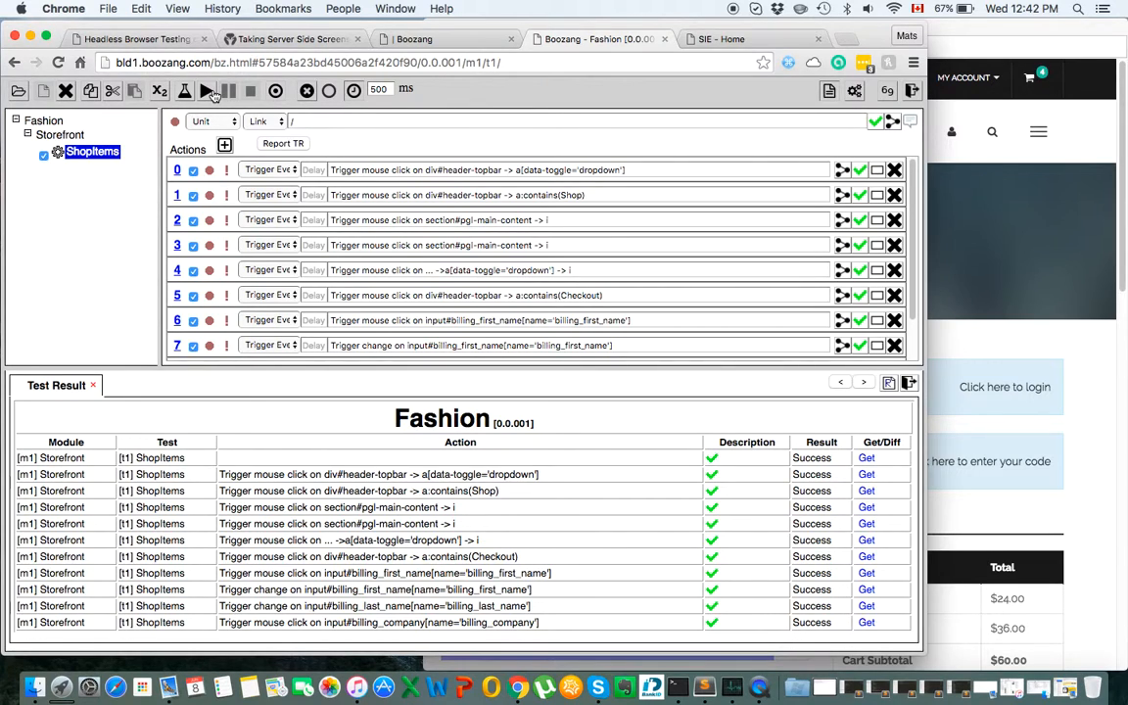
Remove Flying Ninja and Happy Ninja from the Flatize cart and return to the shop home page.
left_click(209, 92)
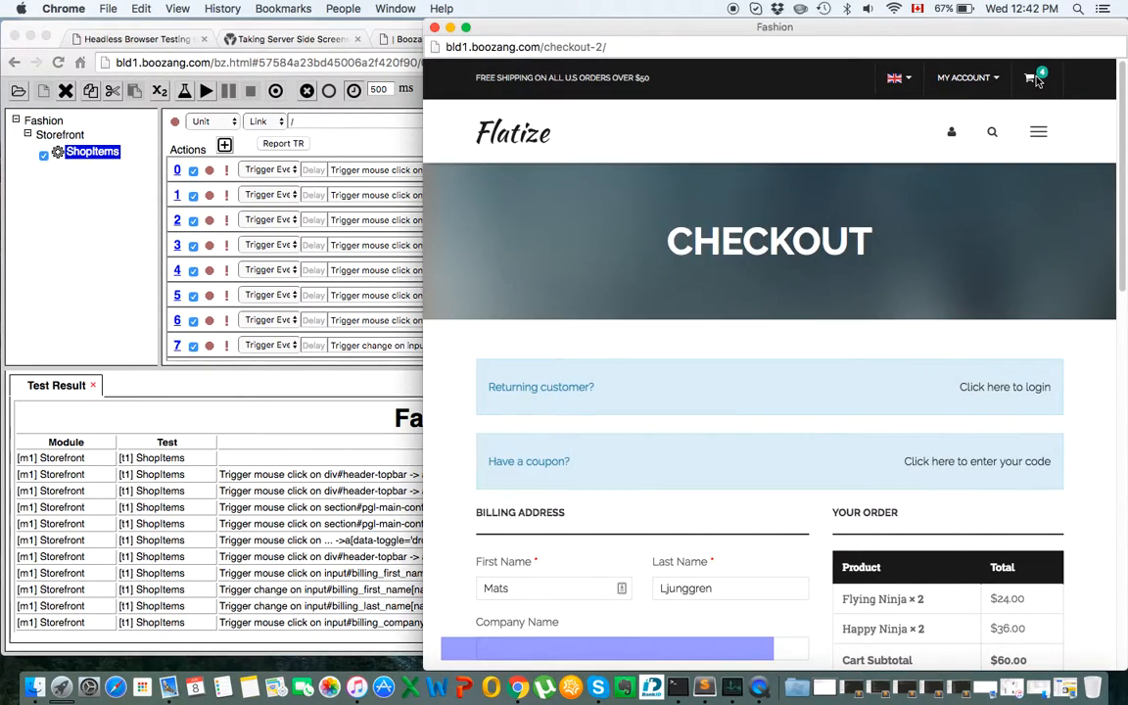
right_click(1038, 82)
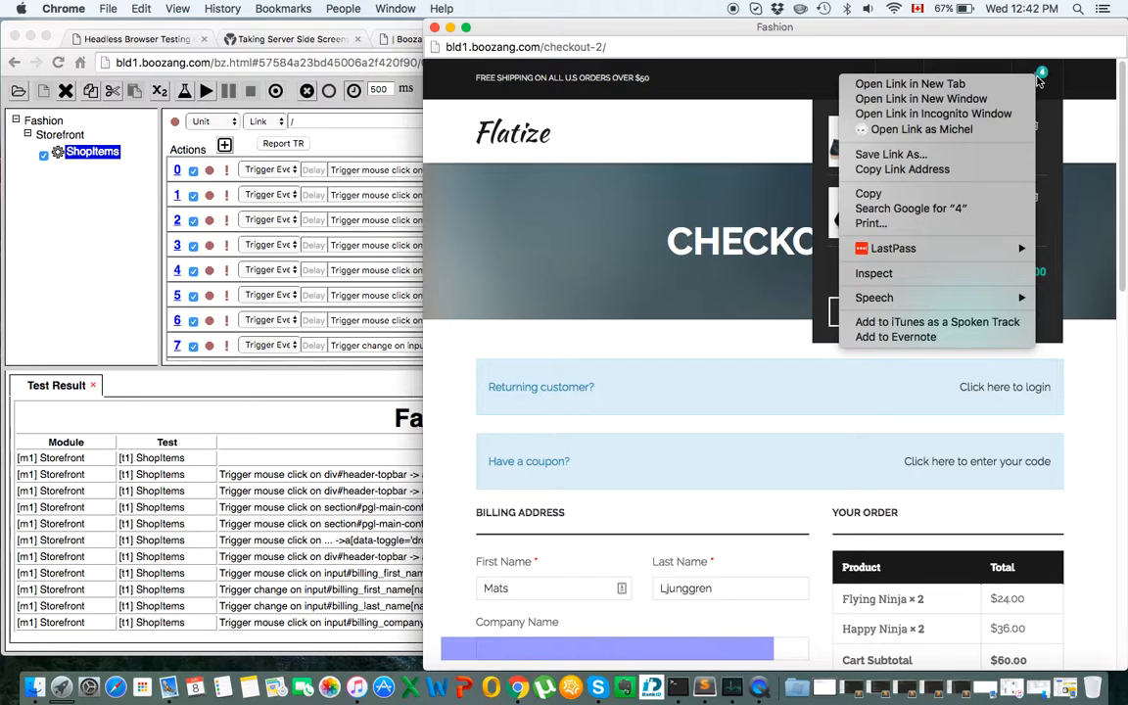
key("Escape")
mouse_move(1037, 94)
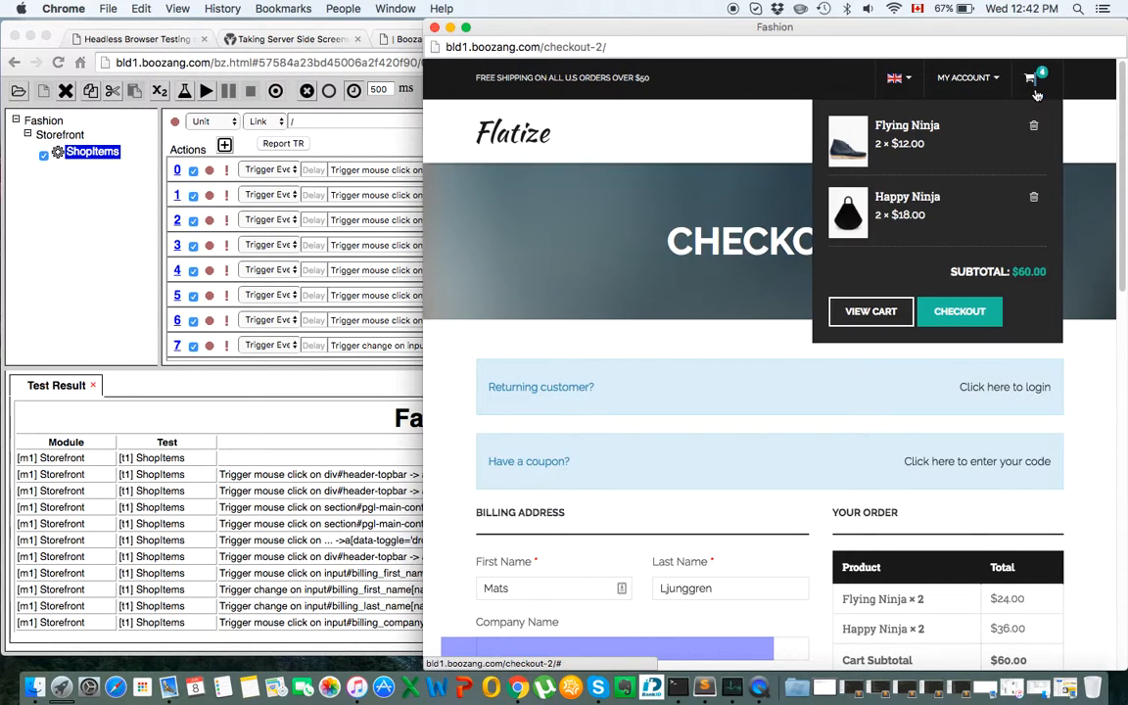
left_click(1035, 127)
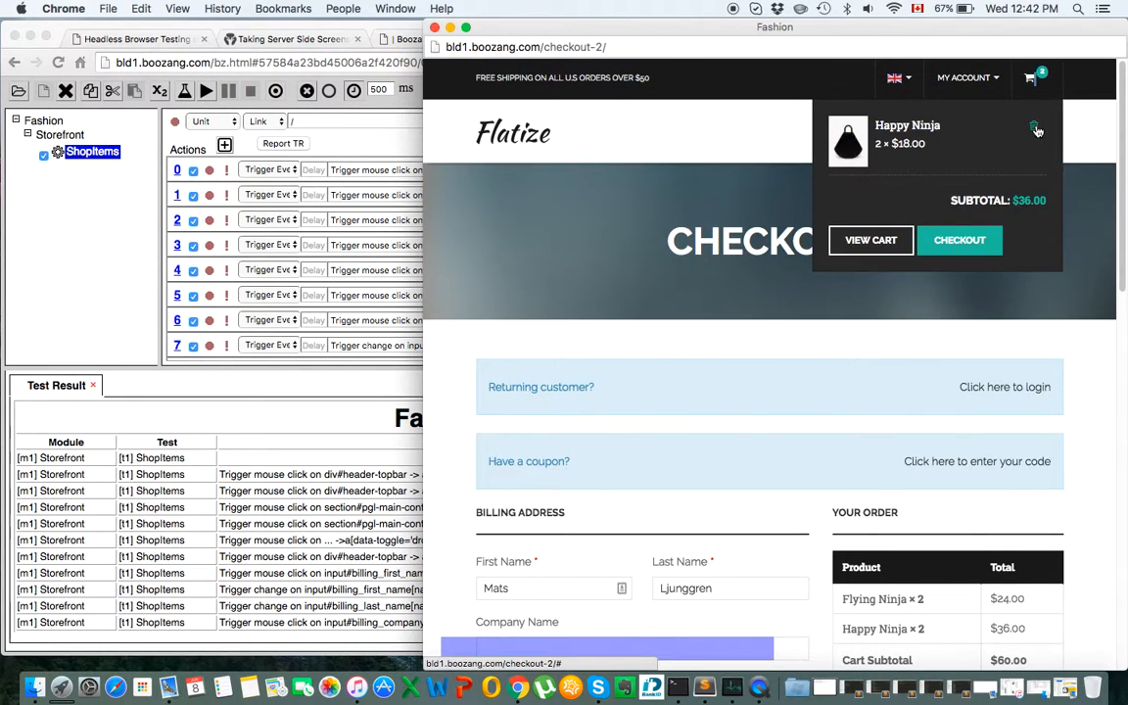
left_click(1036, 129)
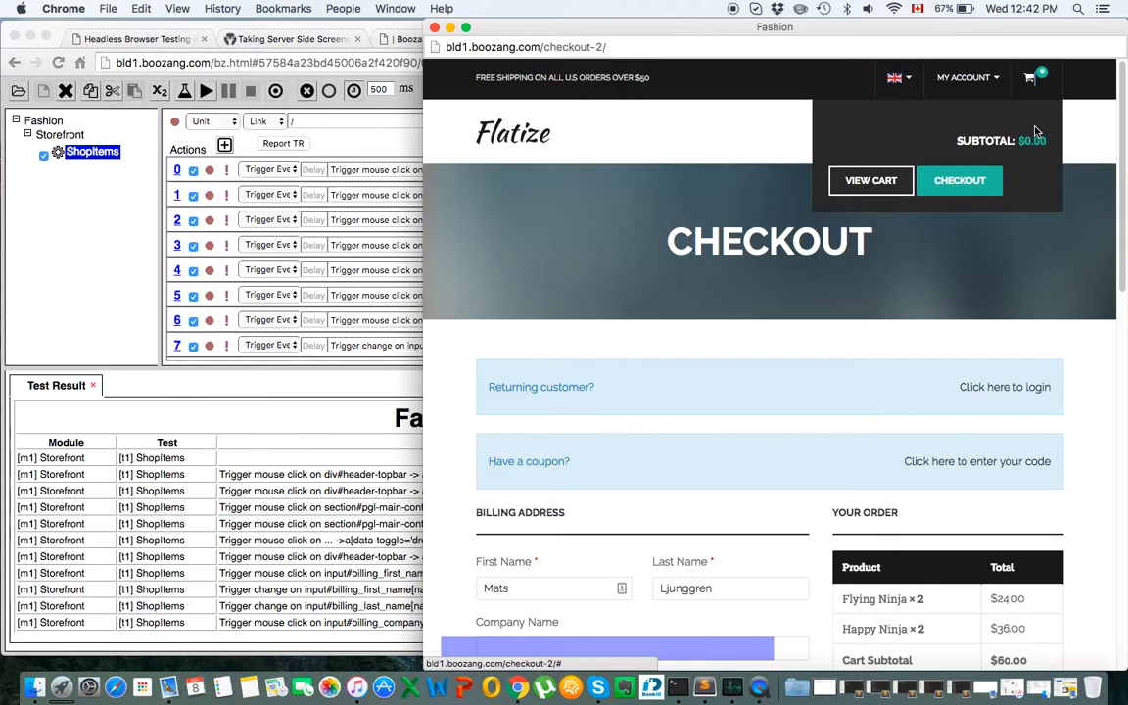
left_click(503, 132)
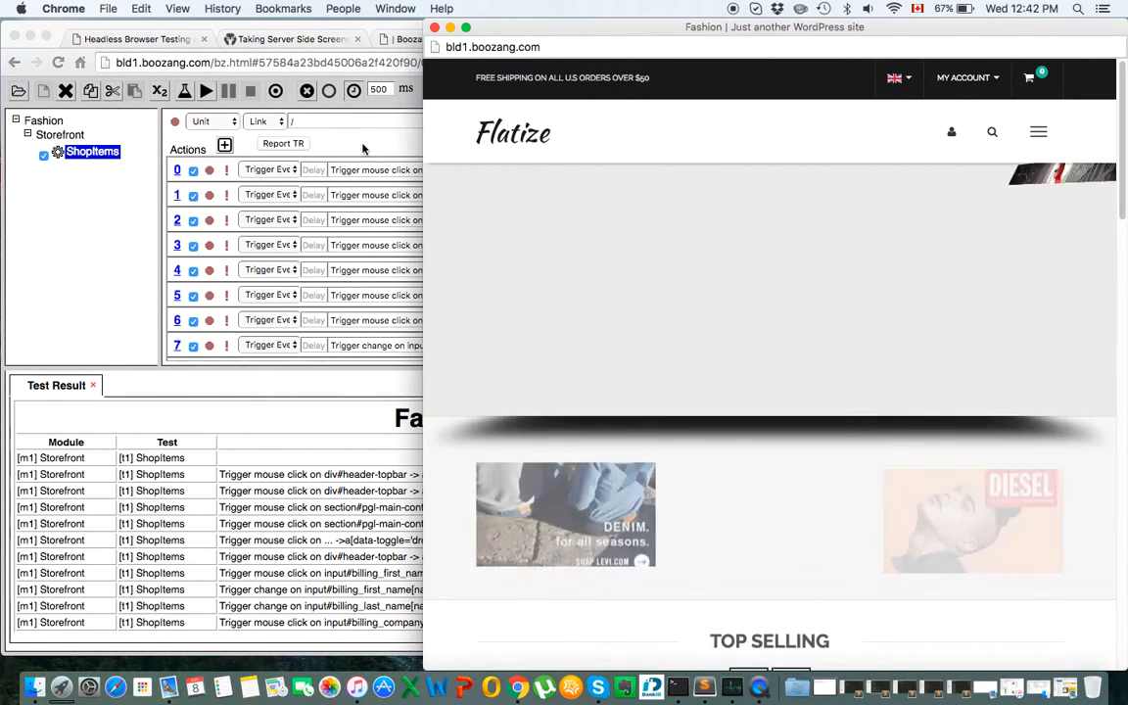
left_click(245, 135)
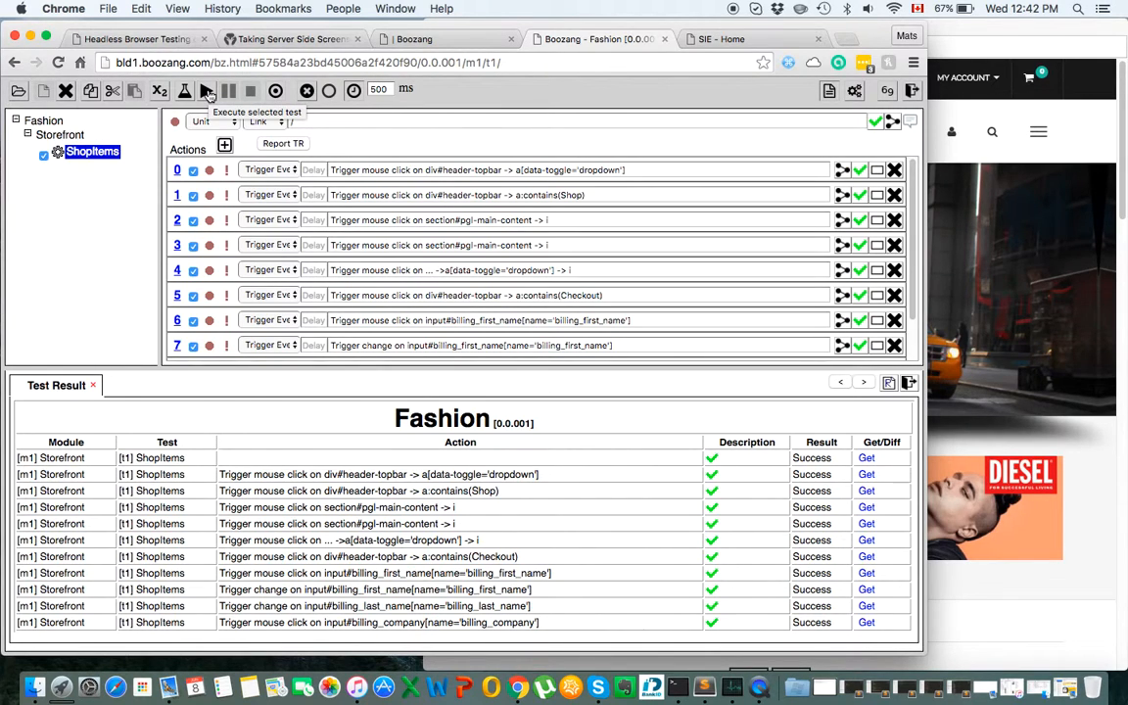
Replay ShopItems at 500 ms from the empty cart and dismiss the Completed! message.
left_click(207, 92)
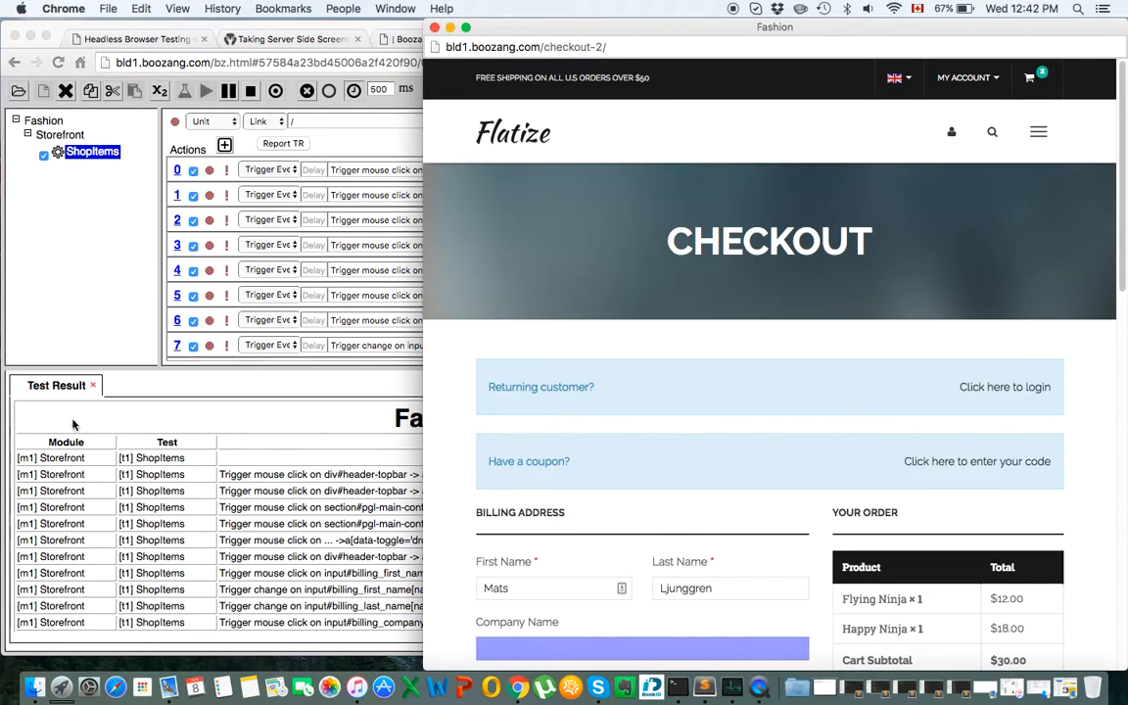
left_click(345, 346)
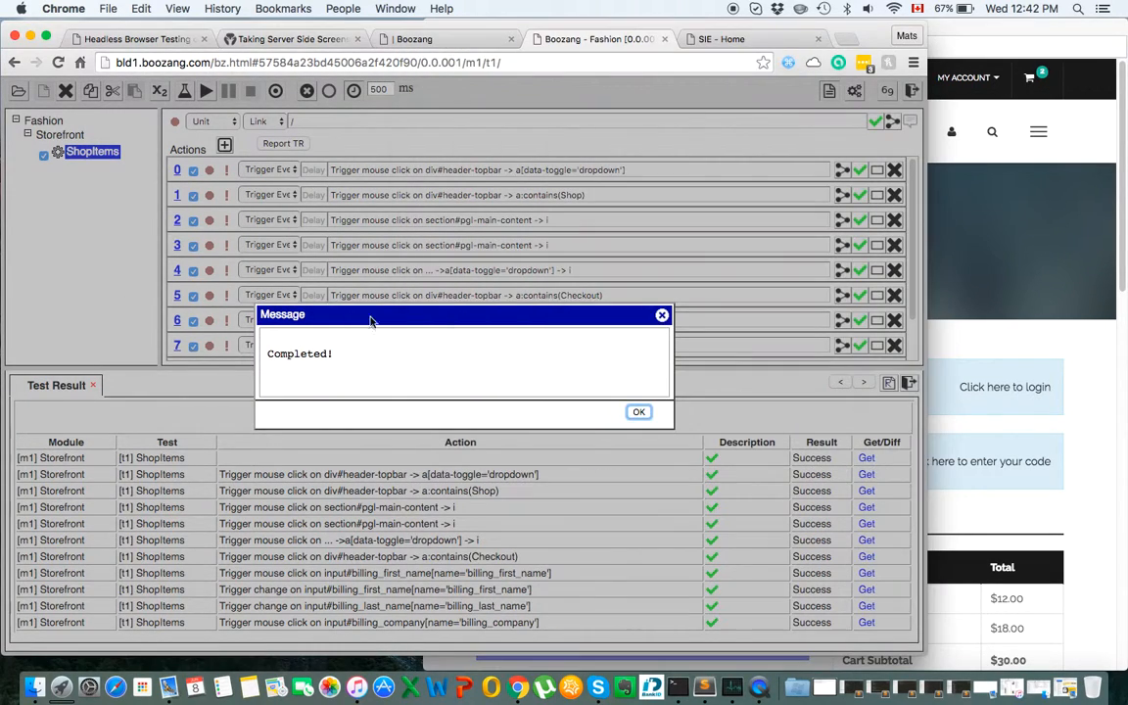
left_click(639, 410)
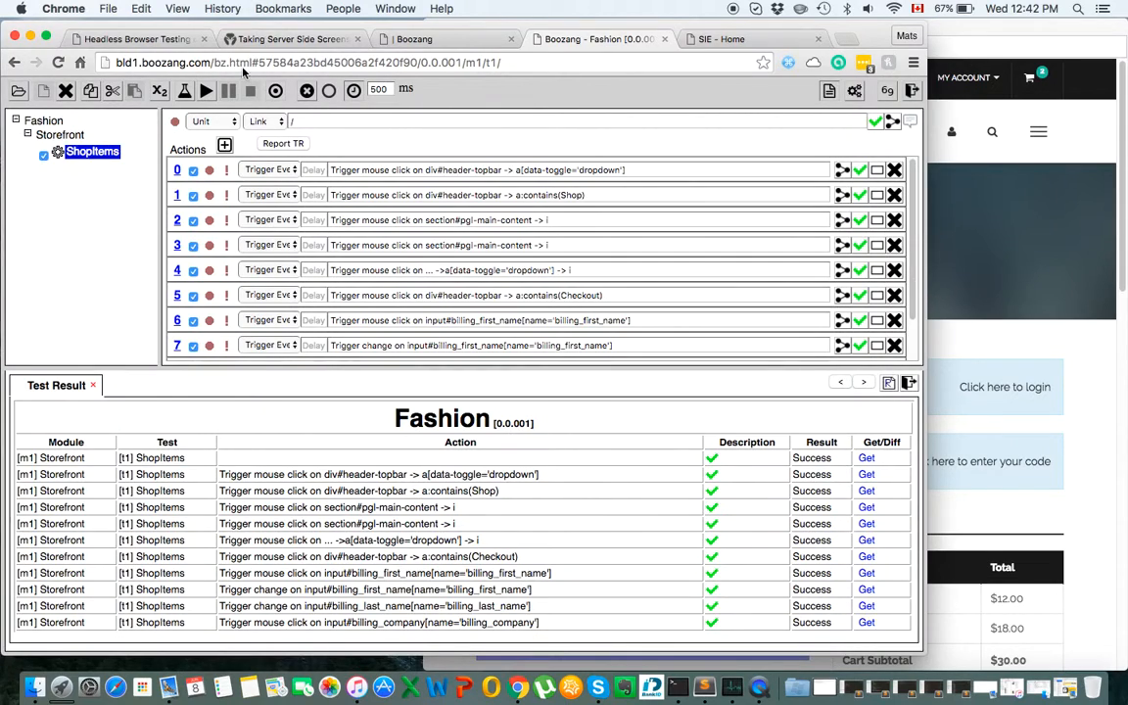
left_click(236, 63)
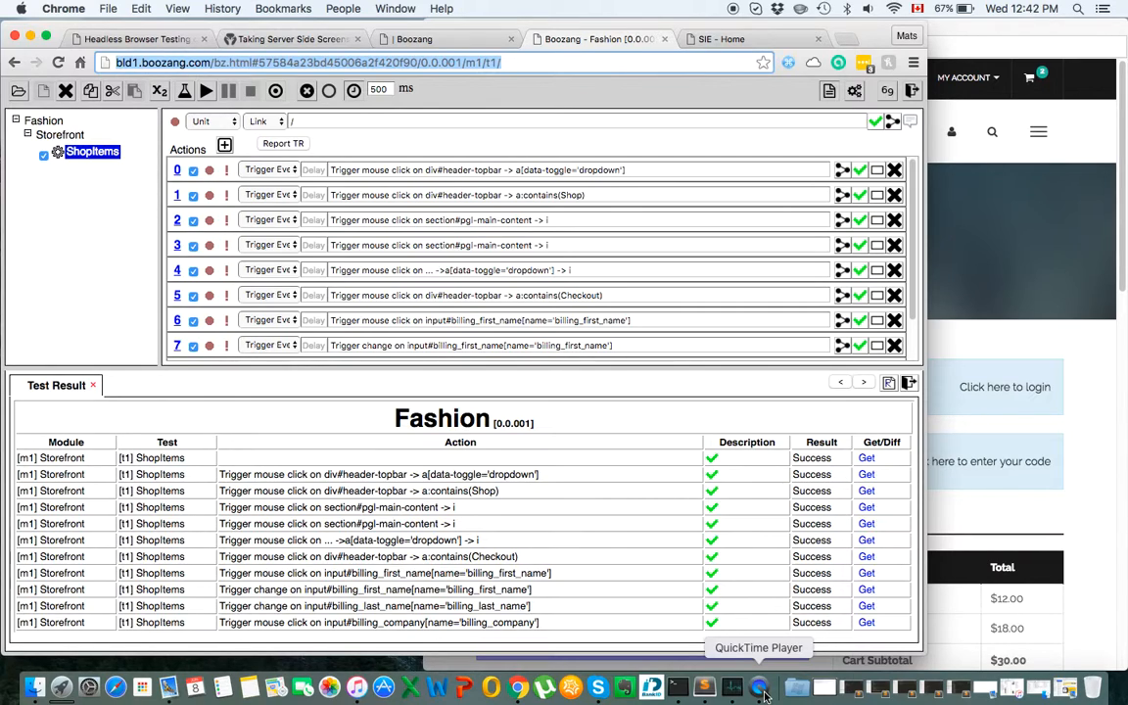
Activate QuickTime Player and bring up its dock menu to stop the screen recording.
left_click(763, 691)
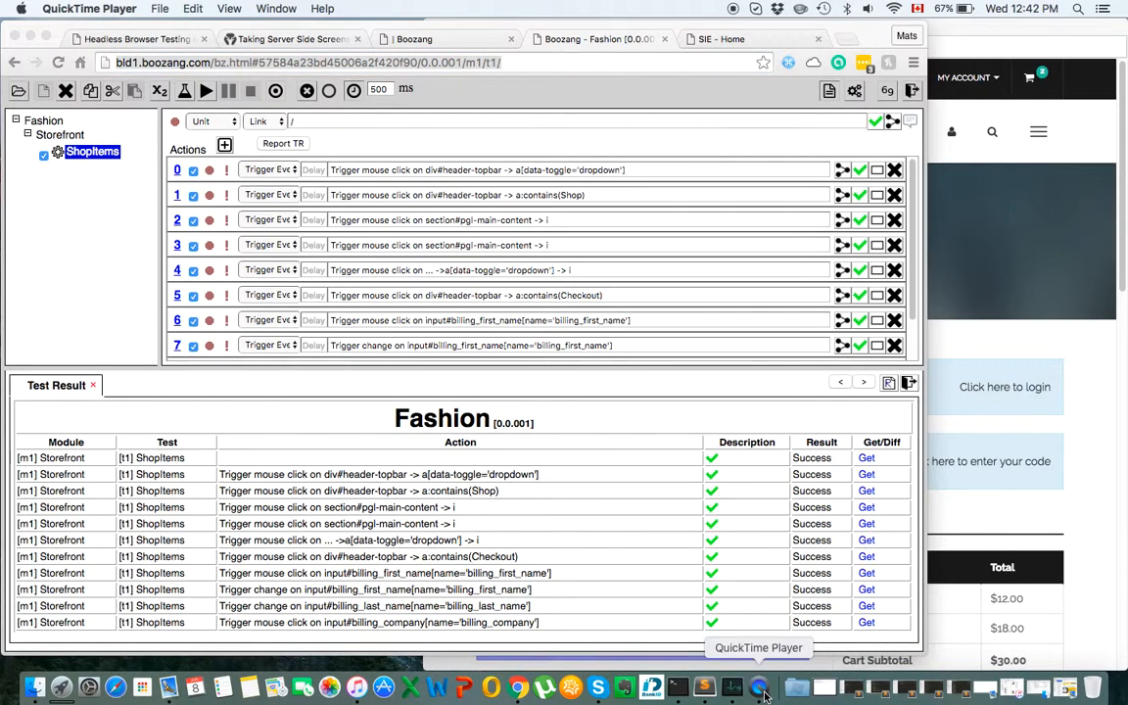
right_click(763, 692)
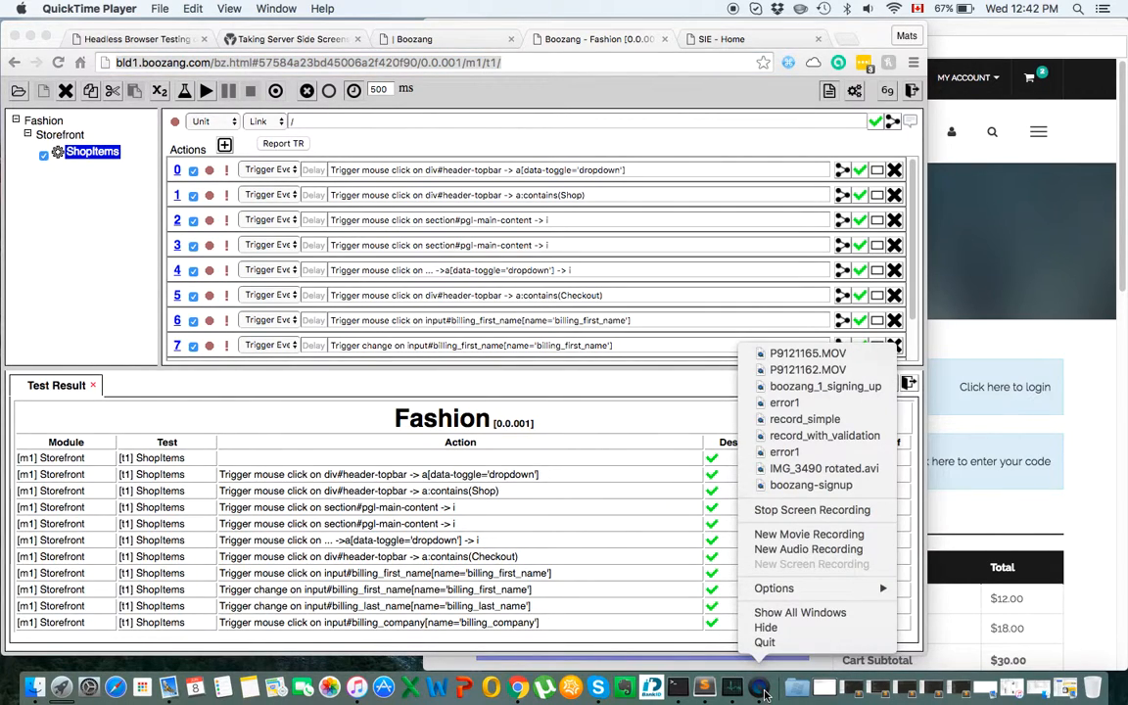